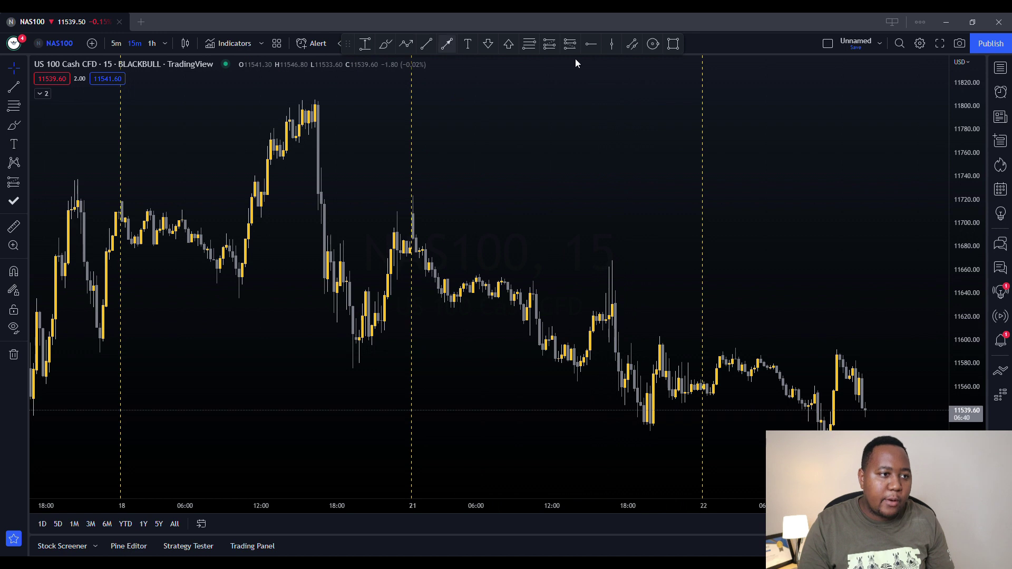
Mark the 21 November trading session with vertical lines at 15:00 and 22:00
click(609, 49)
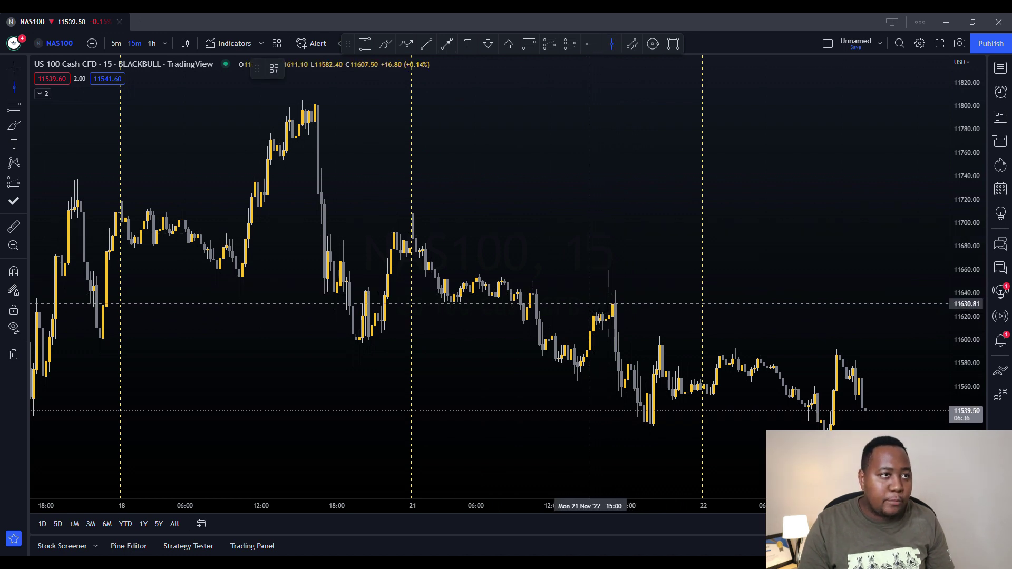
click(590, 304)
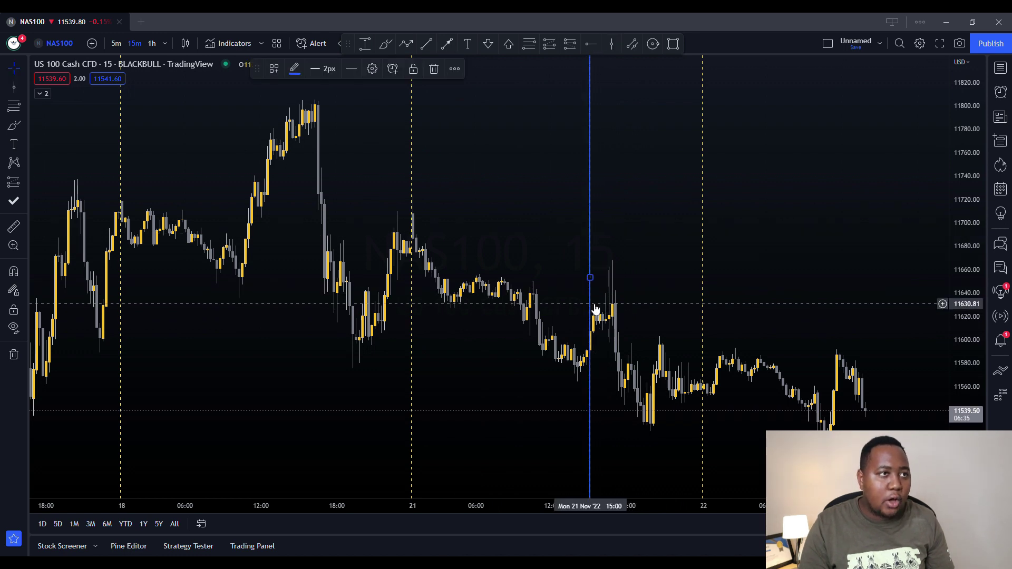
click(612, 47)
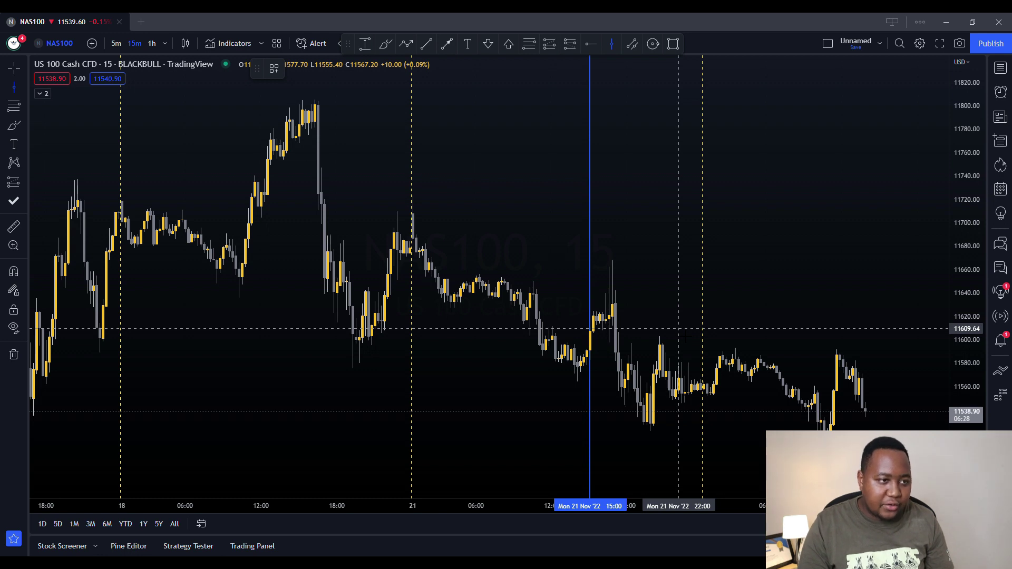
click(679, 329)
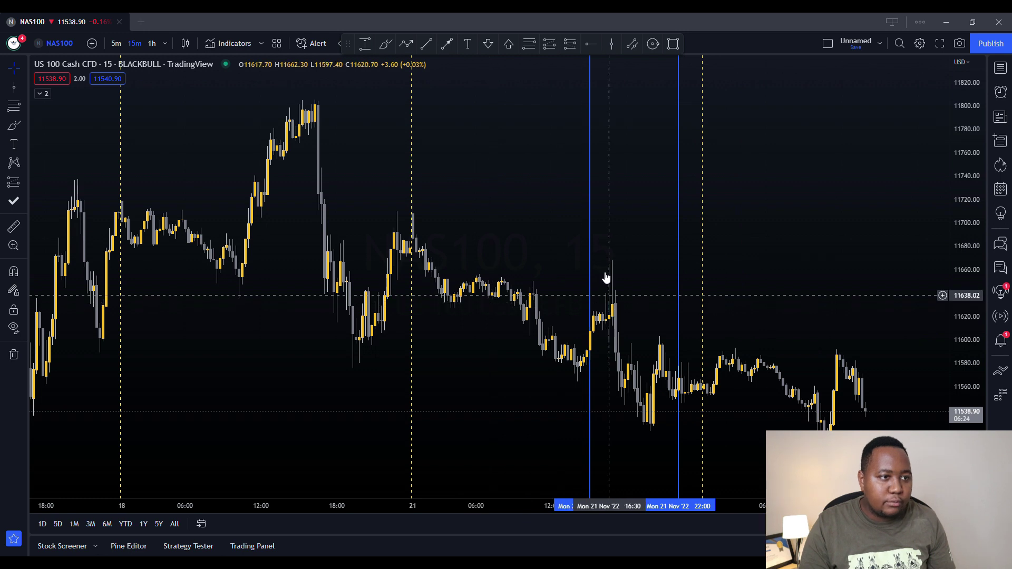
Draw an arrow along the decline inside the 21 November session from about 11652 to 11532, and remove it again
click(447, 44)
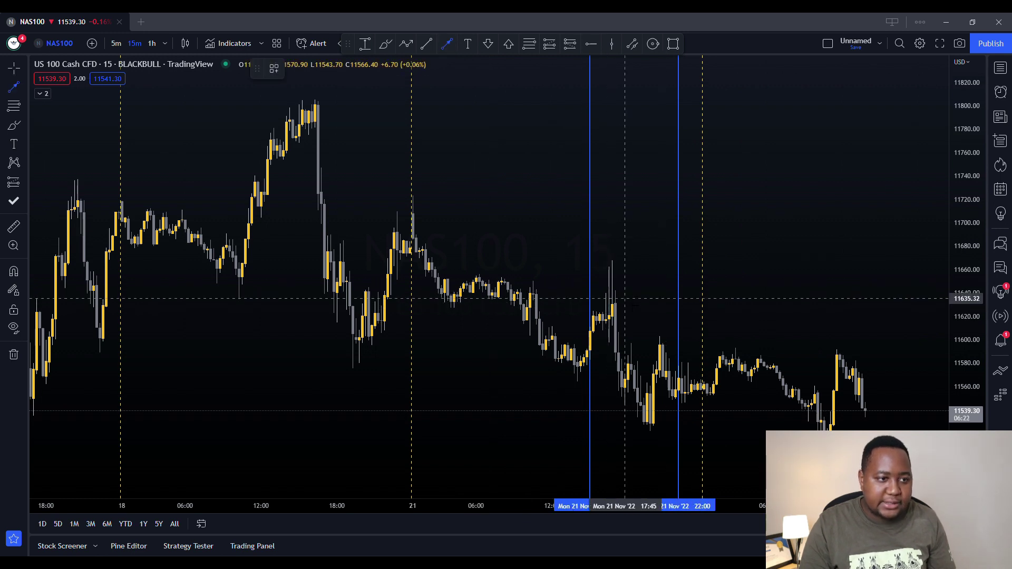
click(609, 279)
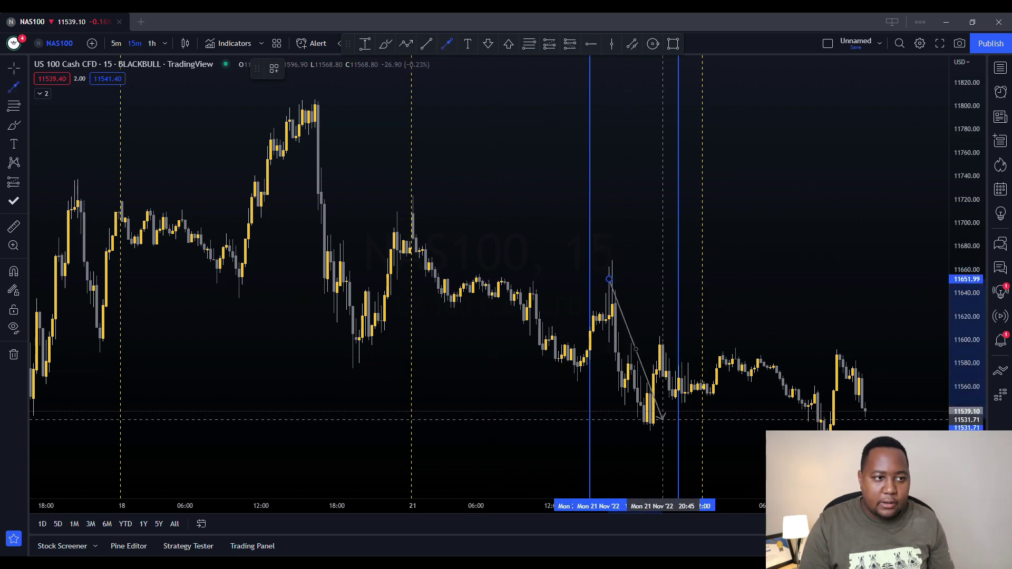
click(666, 420)
right_click(667, 421)
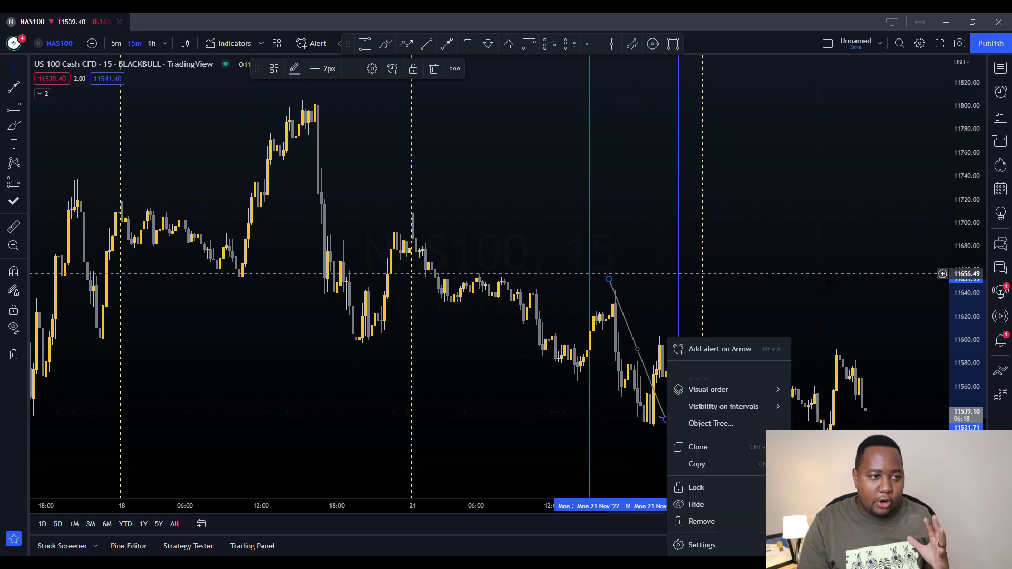
click(796, 244)
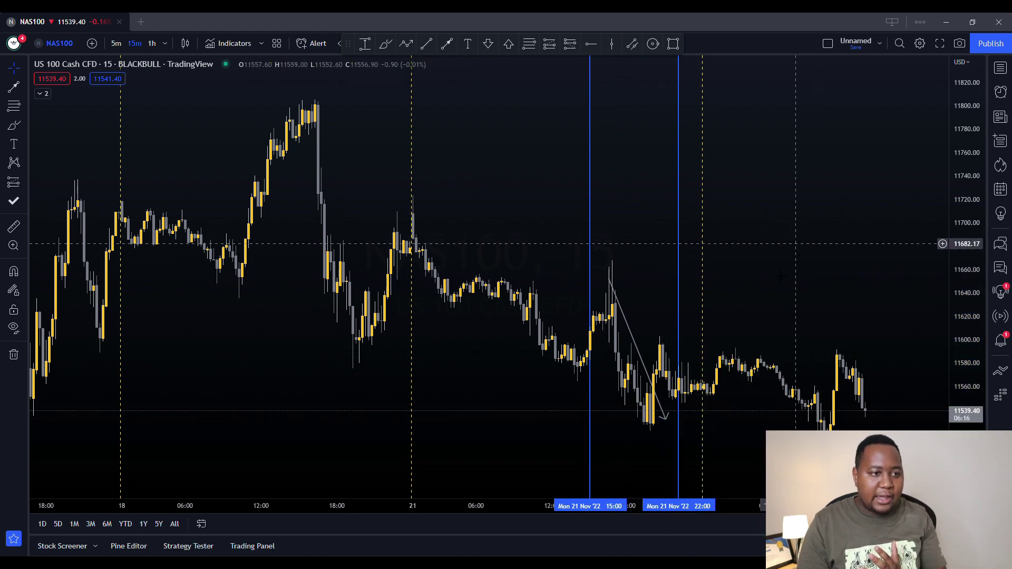
click(638, 350)
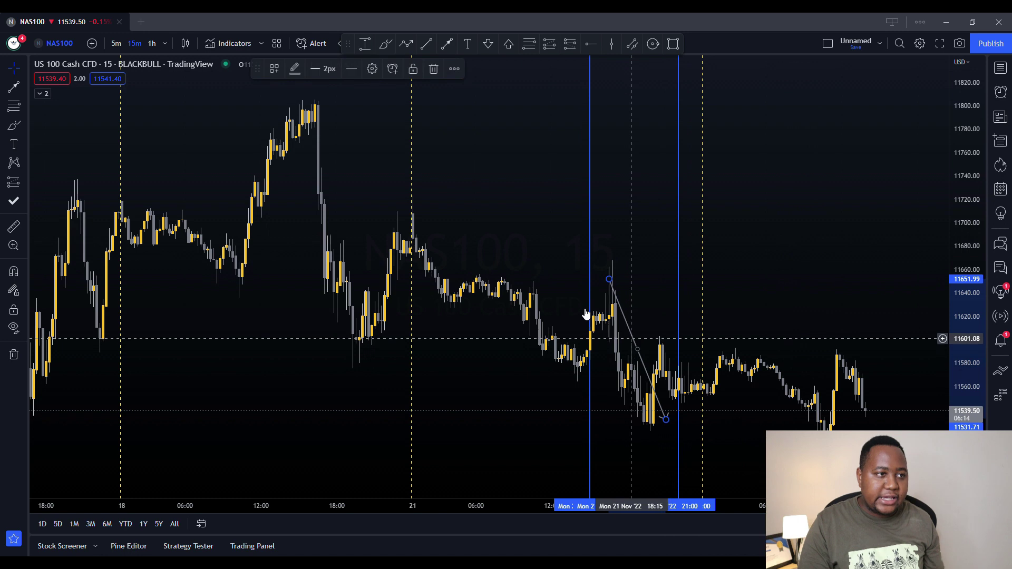
click(434, 68)
Mark the 18 November trading session with vertical lines at 15:00 and 22:15
drag(532, 169, 791, 158)
click(607, 43)
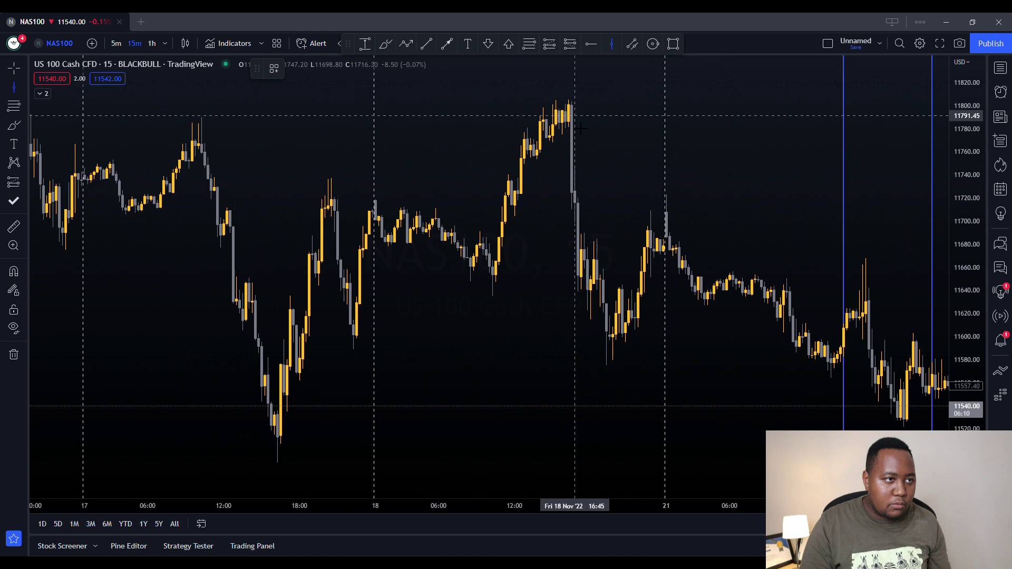
click(553, 151)
click(608, 43)
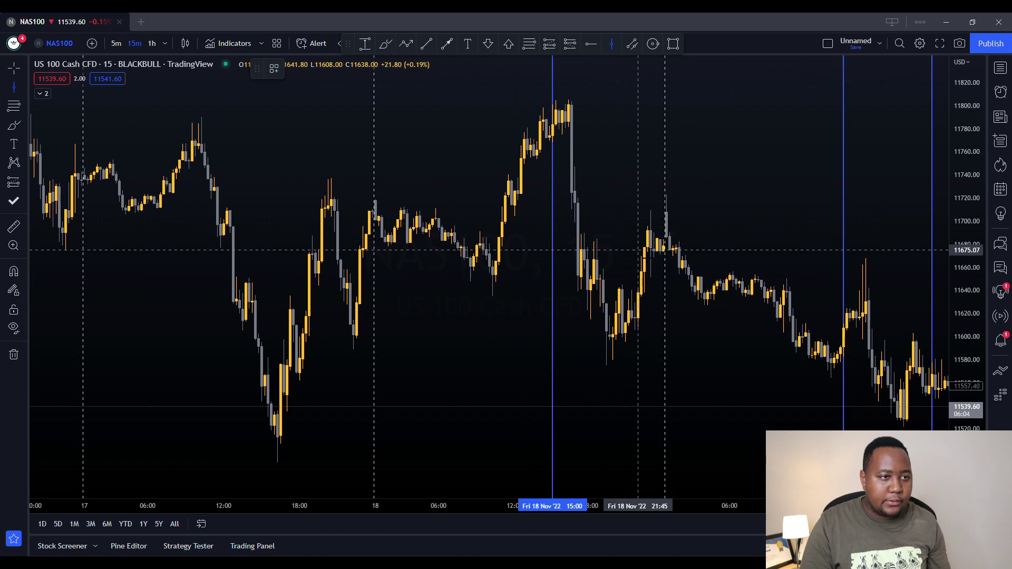
click(644, 247)
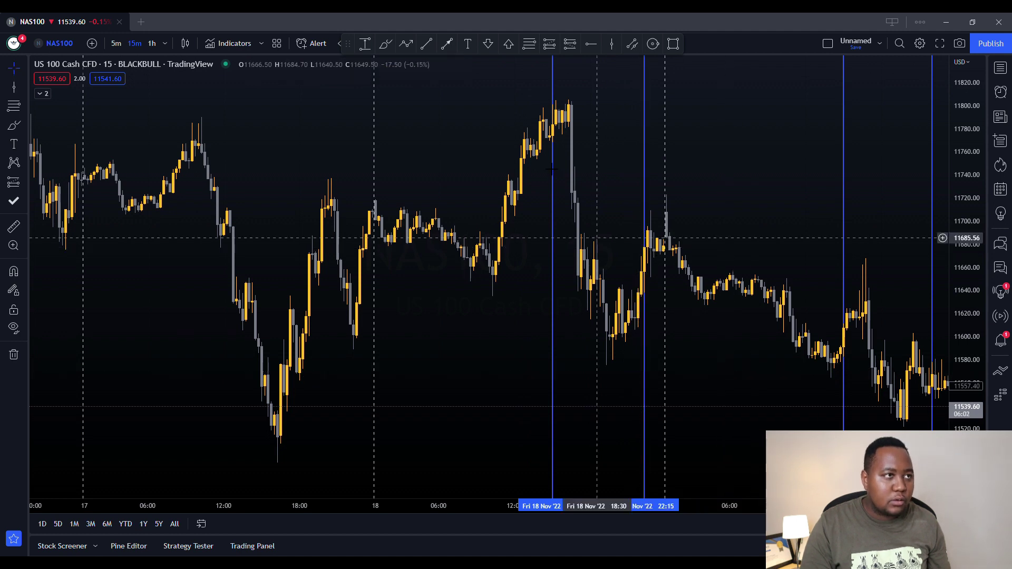
Mark the 17 November trading session with vertical lines at 15:00 and 22:00
drag(315, 293, 381, 294)
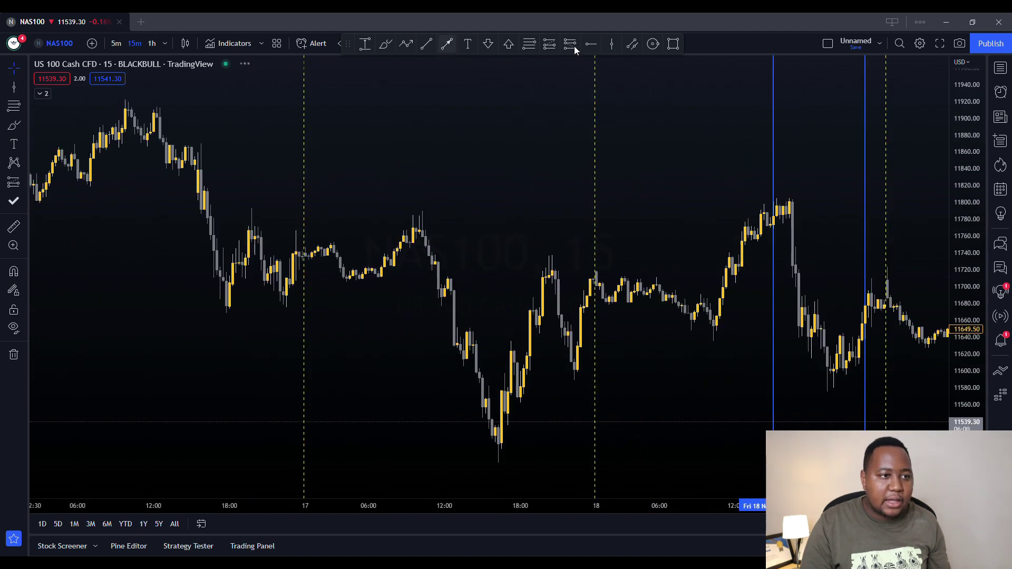
click(611, 43)
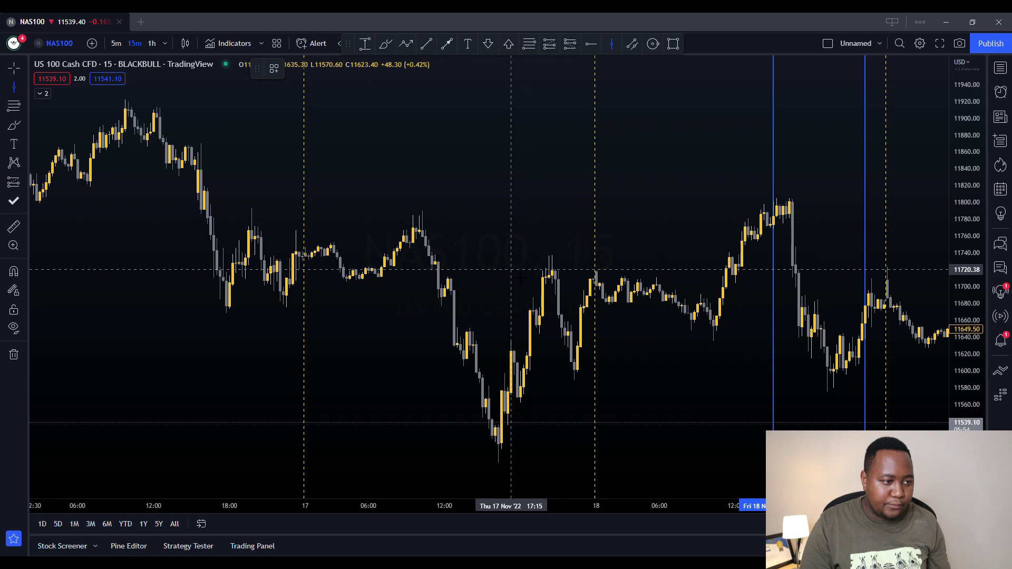
click(490, 273)
scroll(498, 211, right, 2)
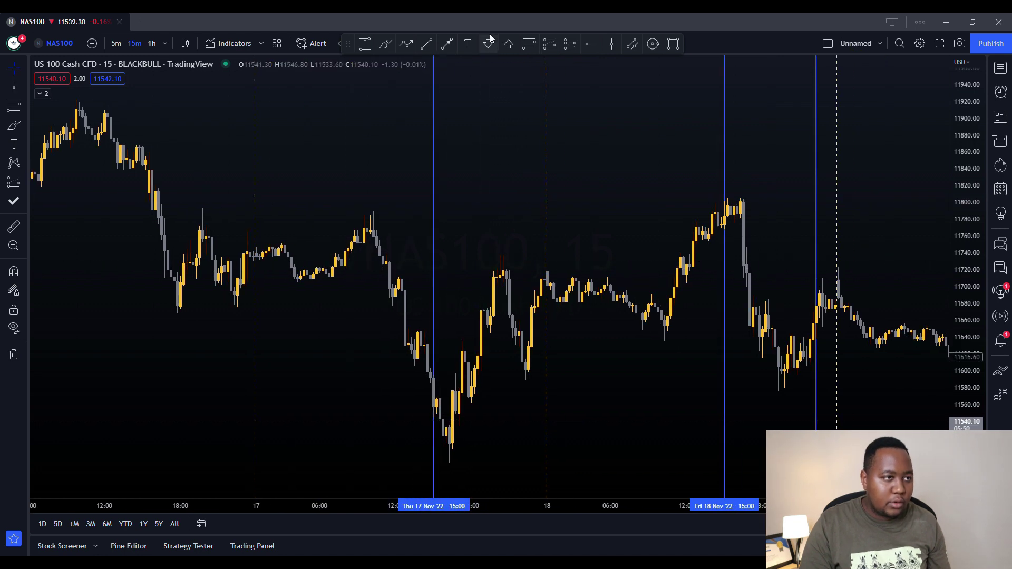
scroll(554, 127, right, 2)
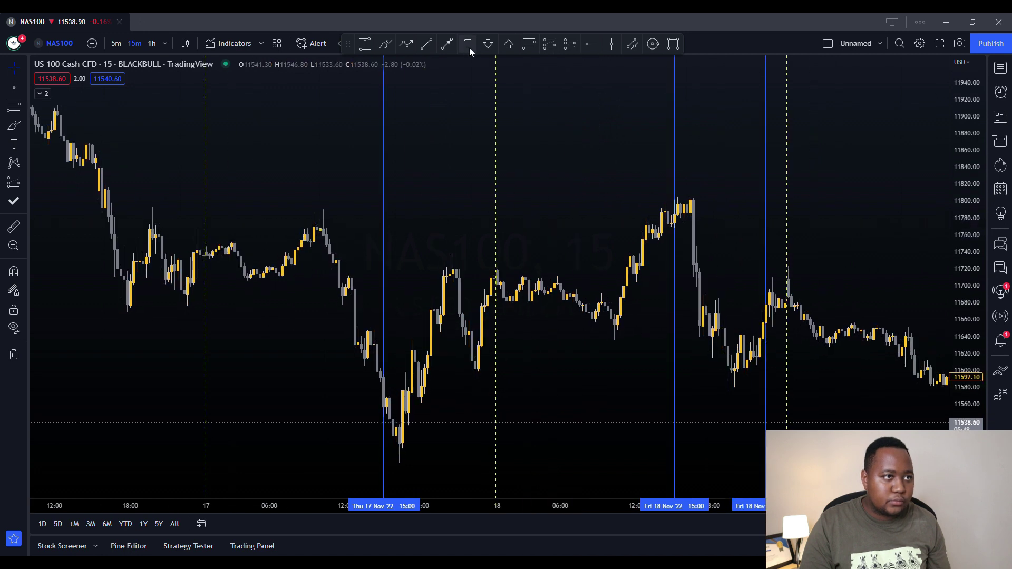
click(612, 52)
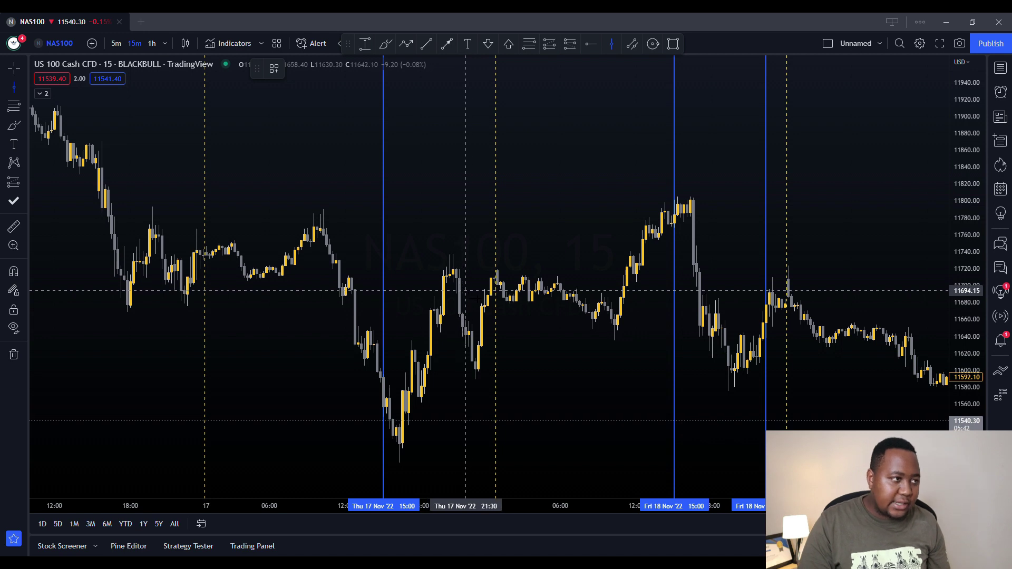
click(471, 292)
Measure the price rise from the low to the following peak inside the marked 17 November session
drag(608, 380, 498, 378)
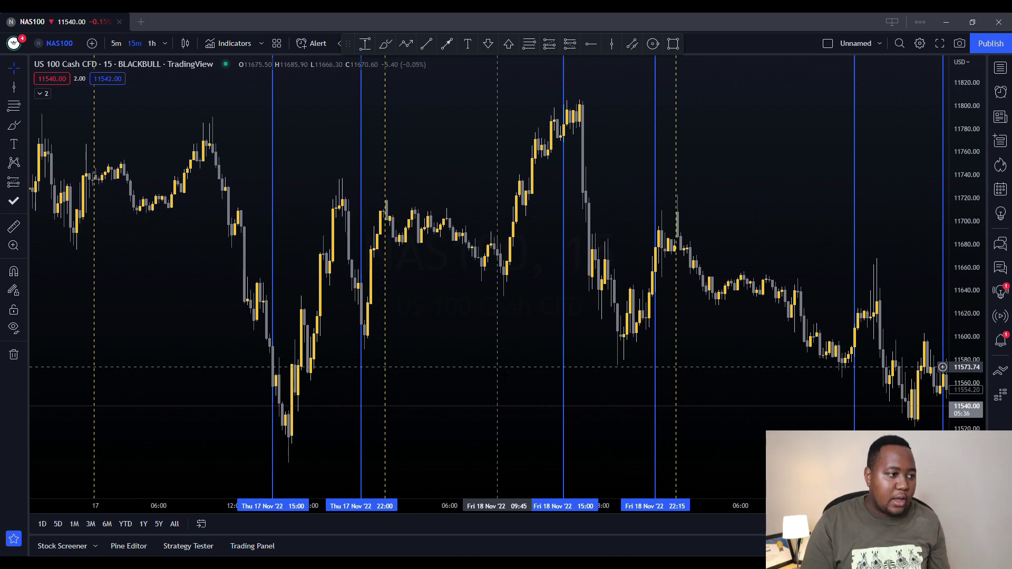
drag(482, 351, 507, 350)
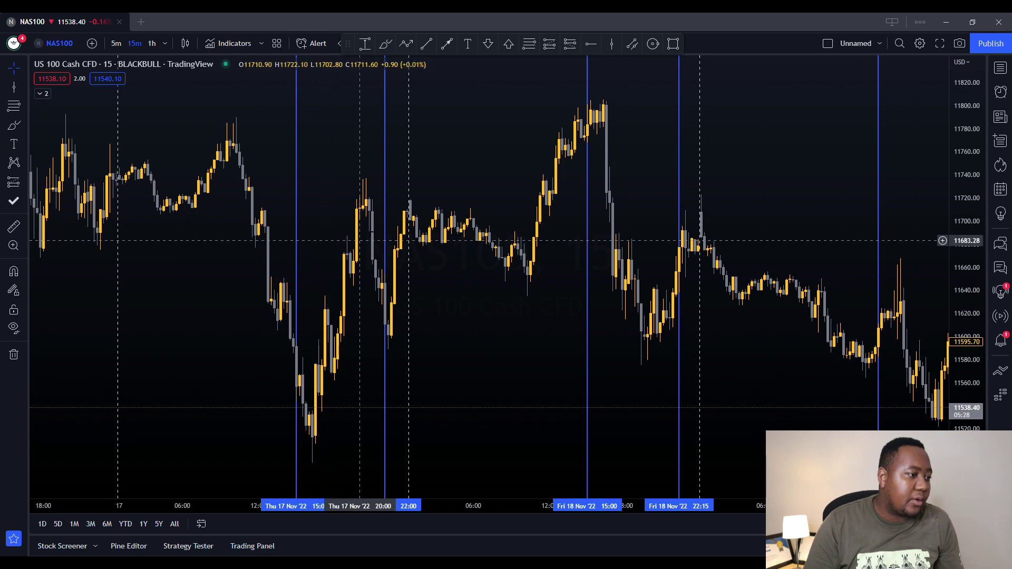
drag(429, 375, 517, 376)
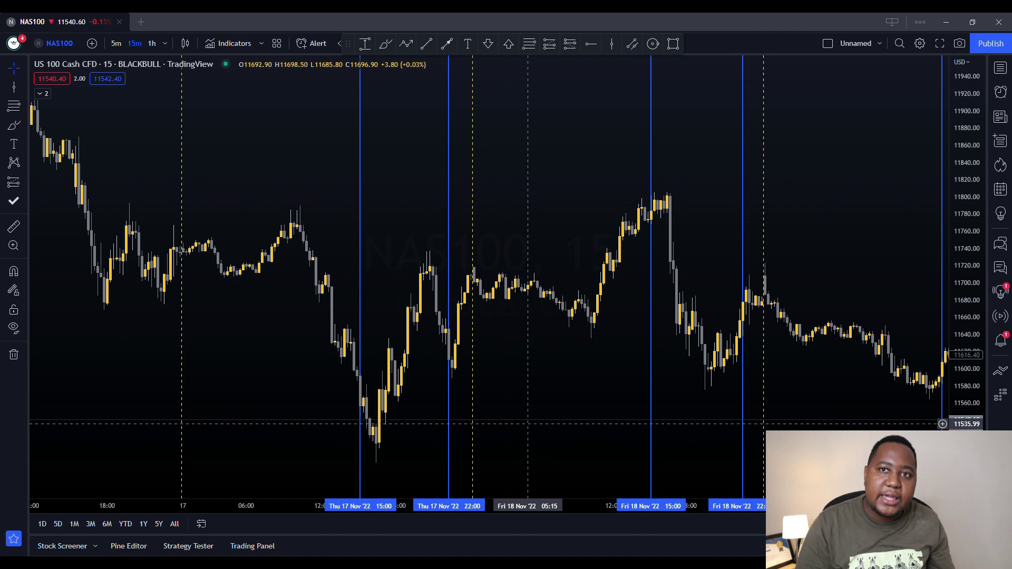
scroll(527, 413, right, 1)
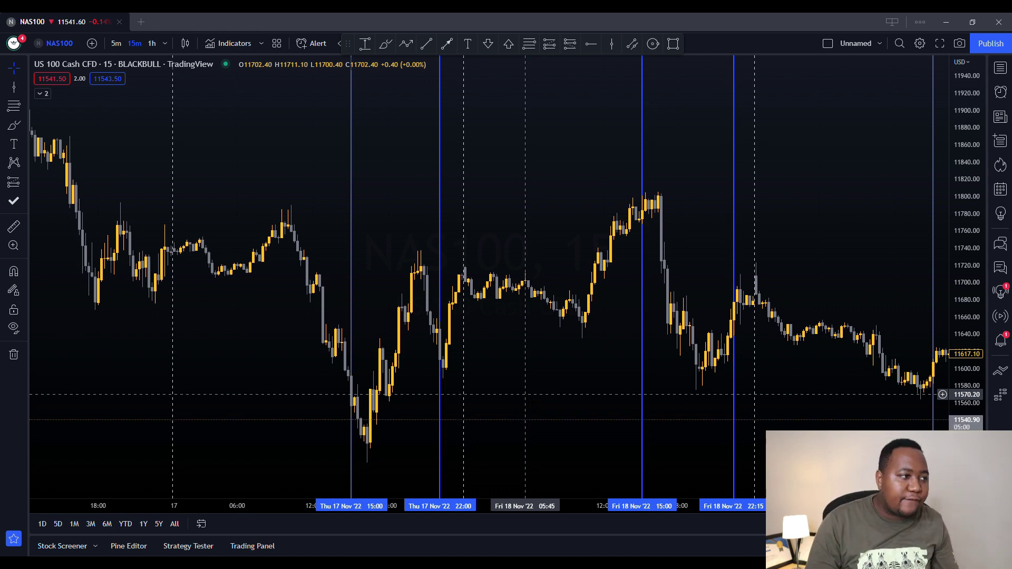
drag(322, 315, 293, 314)
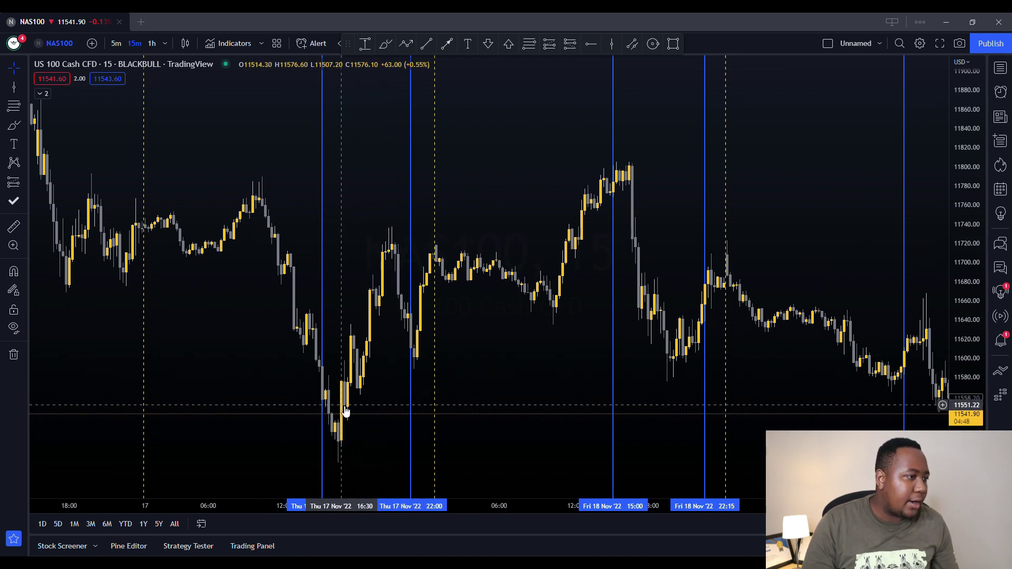
click(13, 226)
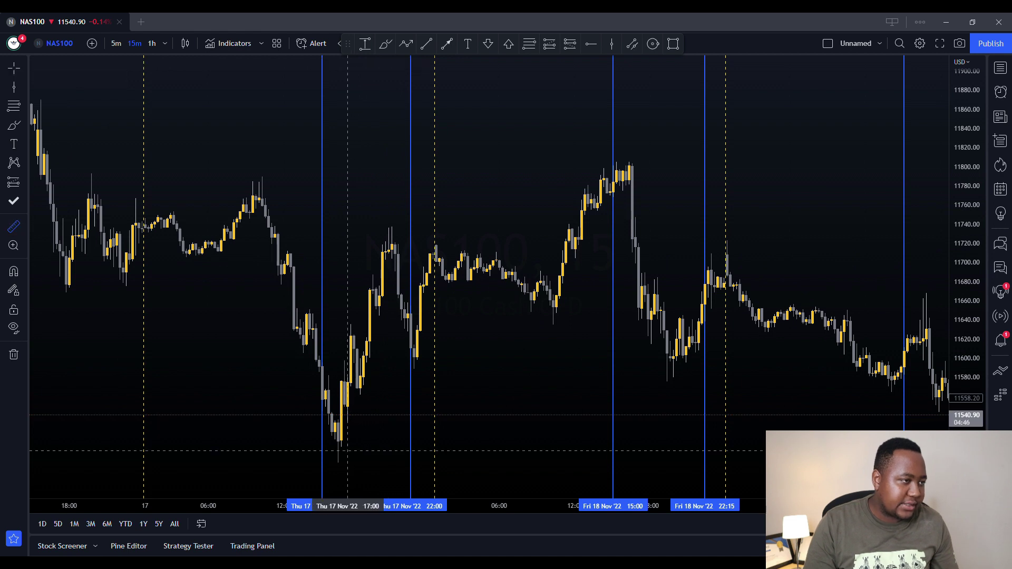
click(335, 444)
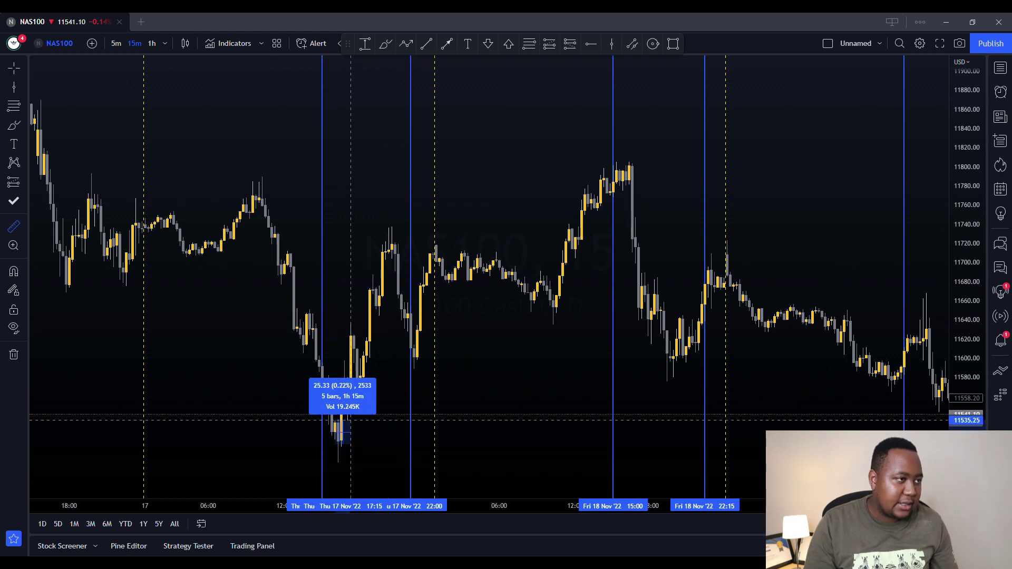
click(403, 238)
Measure the price drop from the high to the low inside the marked 18 November session
drag(527, 378, 443, 377)
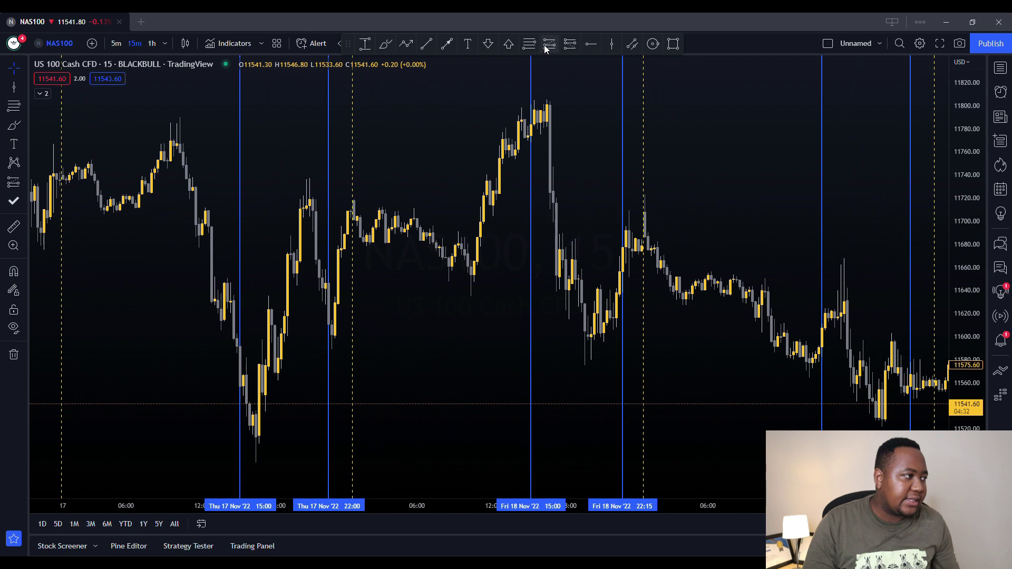
click(14, 227)
drag(550, 108, 613, 369)
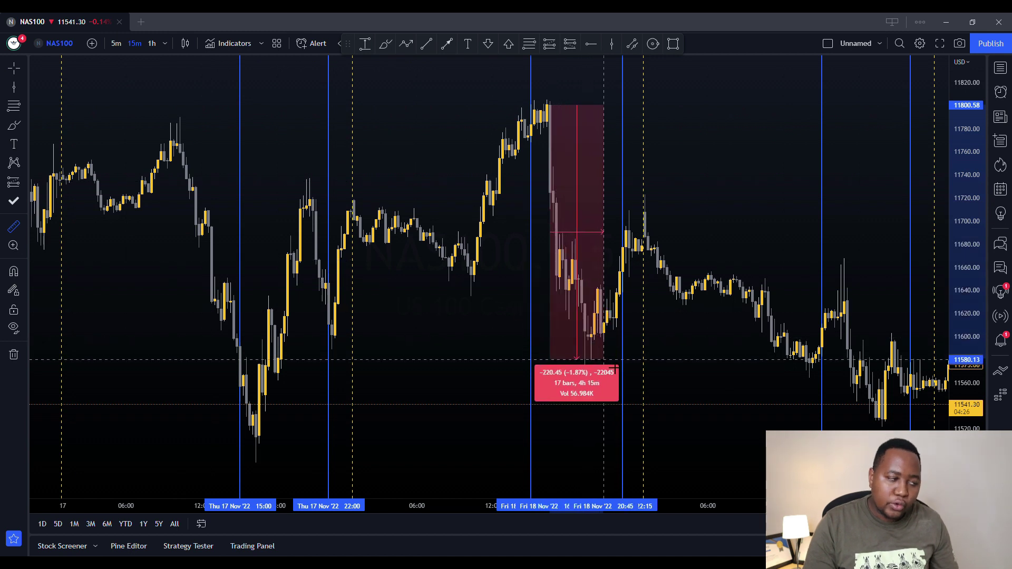
click(683, 380)
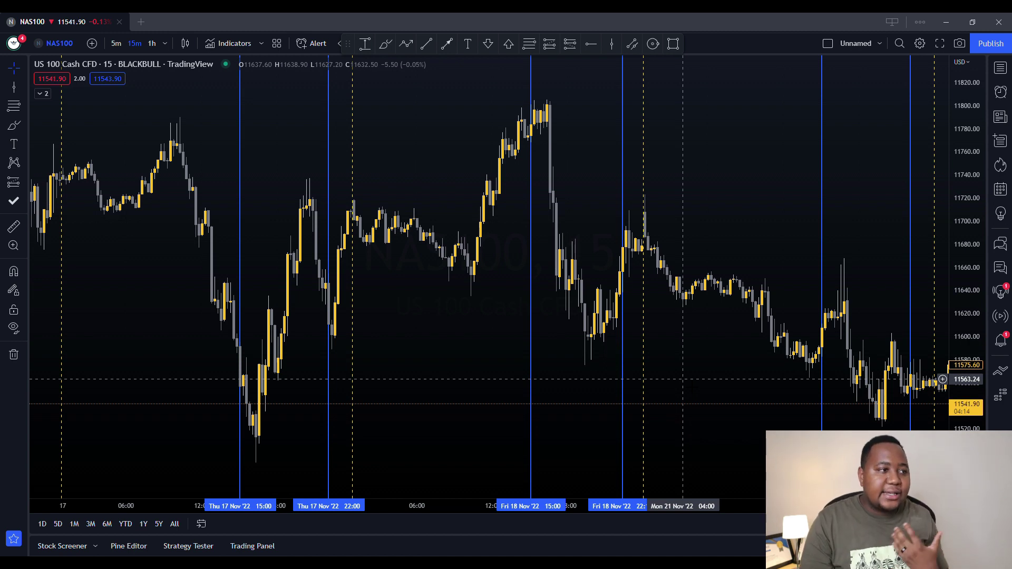
Draw a rectangle zone from 16 November 15:15 between about 11838 and 11803, extending just past the 18 November session high
drag(686, 385, 783, 332)
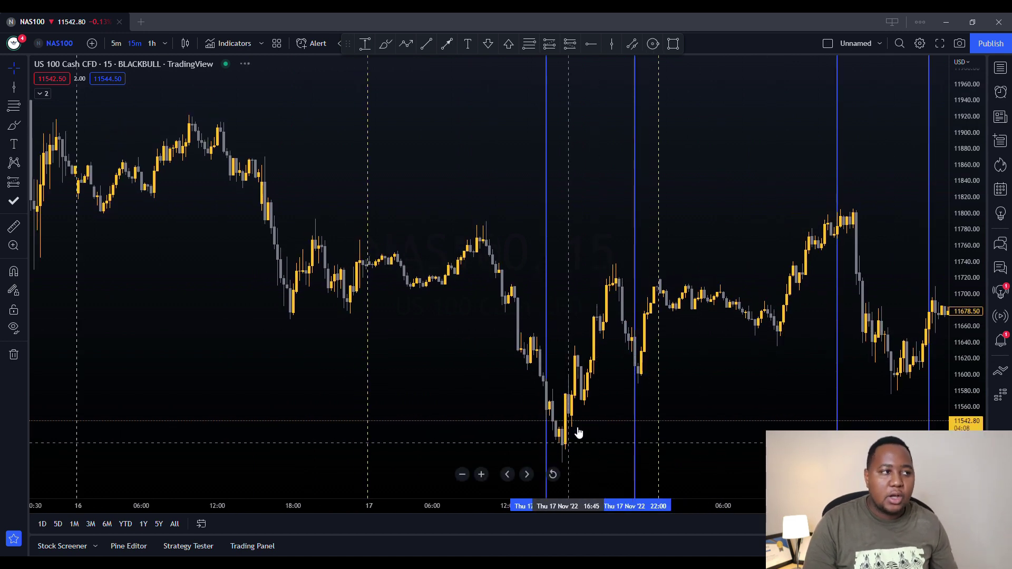
drag(784, 401, 741, 391)
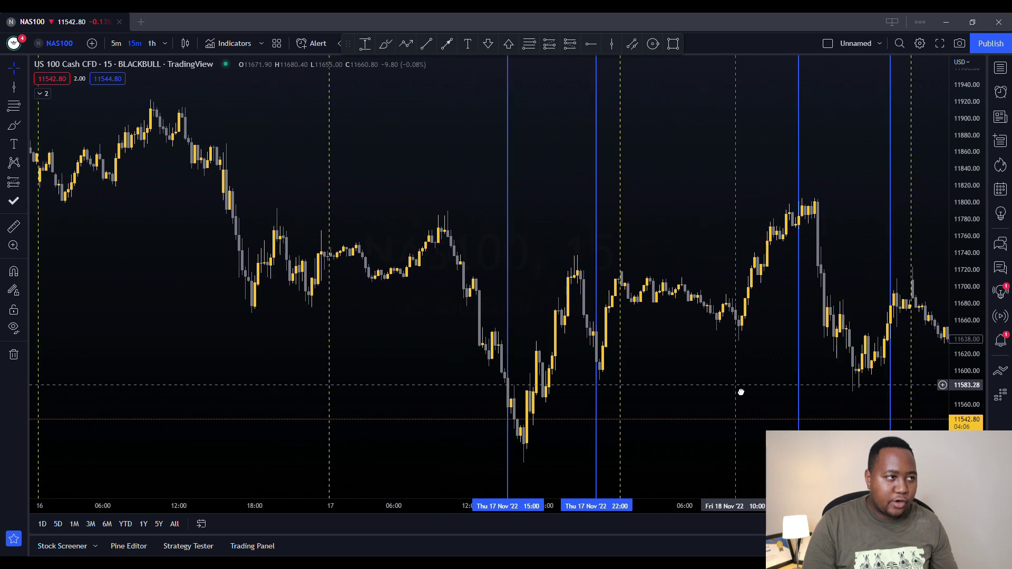
mouse_move(688, 506)
mouse_down()
mouse_move(718, 505)
mouse_move(707, 505)
mouse_up()
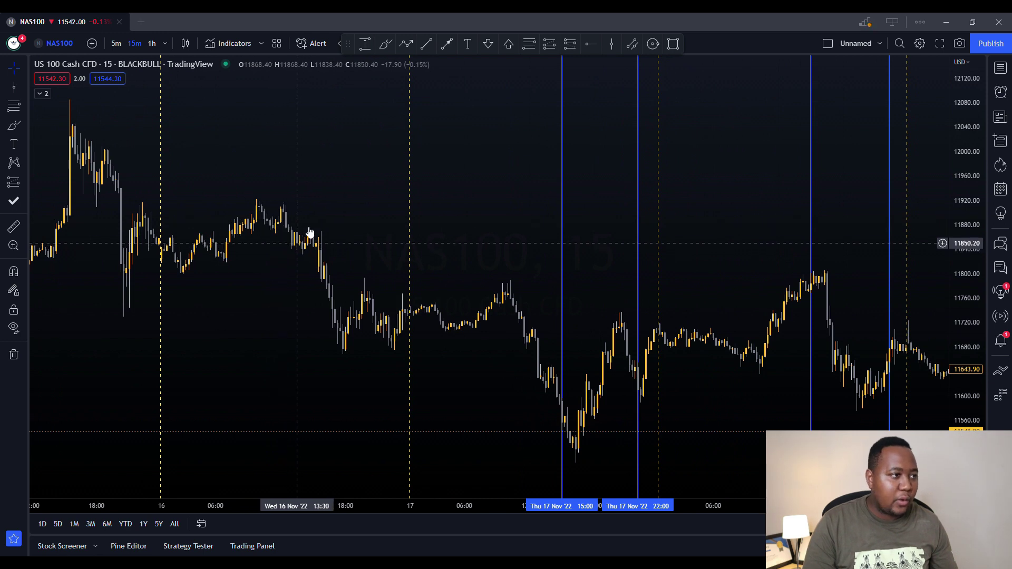
click(673, 47)
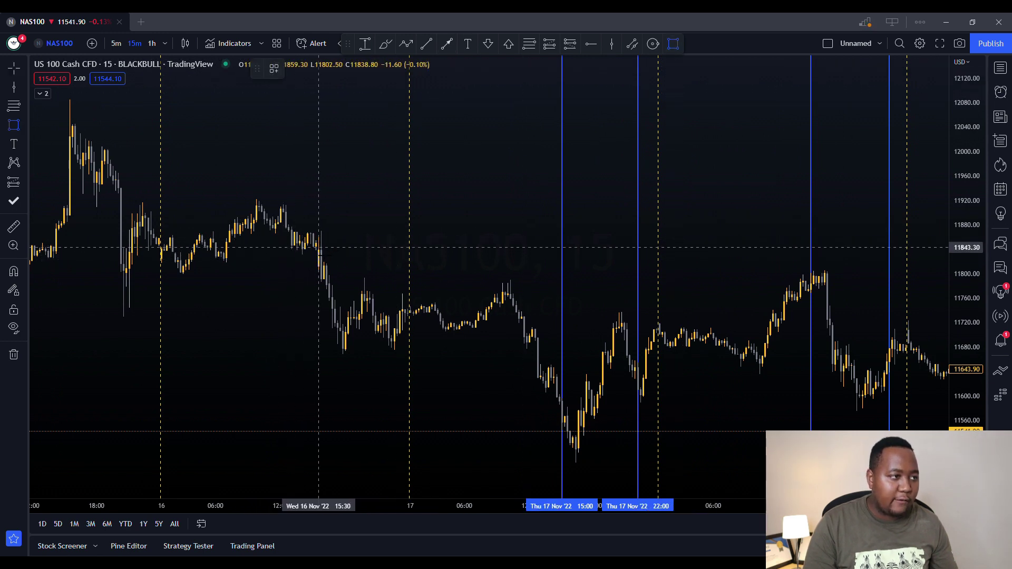
click(317, 250)
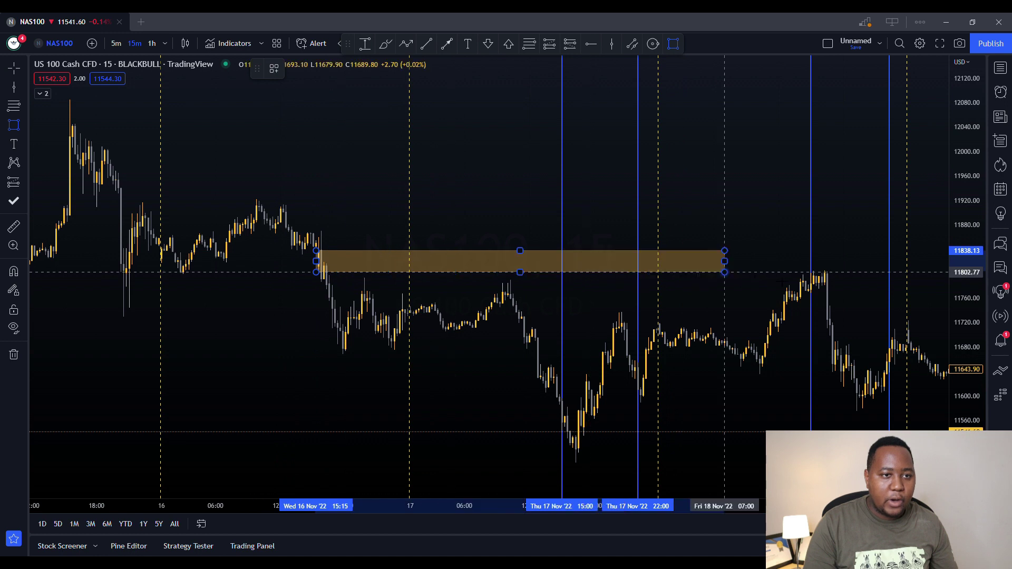
click(835, 273)
drag(836, 272, 841, 272)
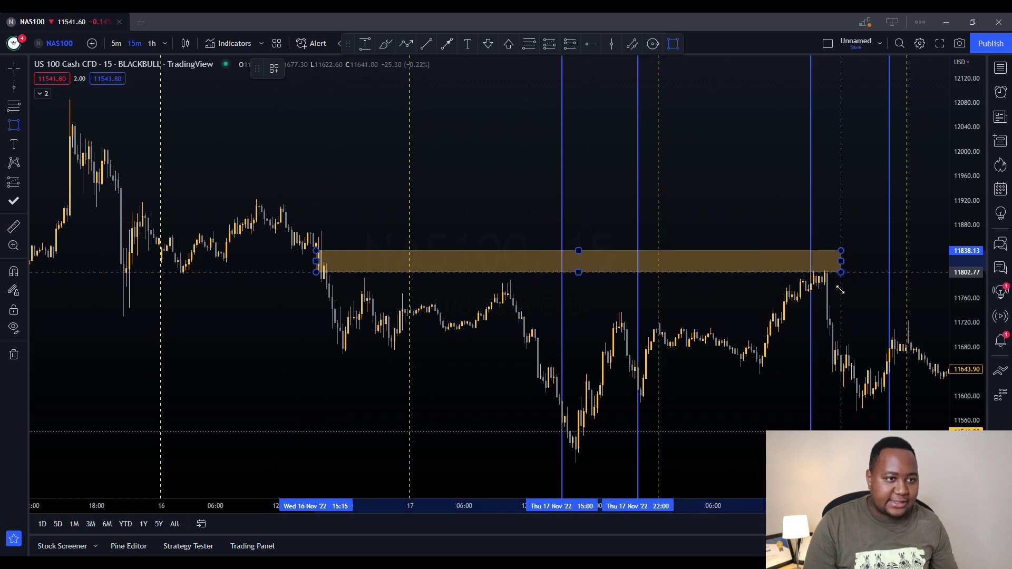
click(814, 357)
drag(640, 364, 471, 342)
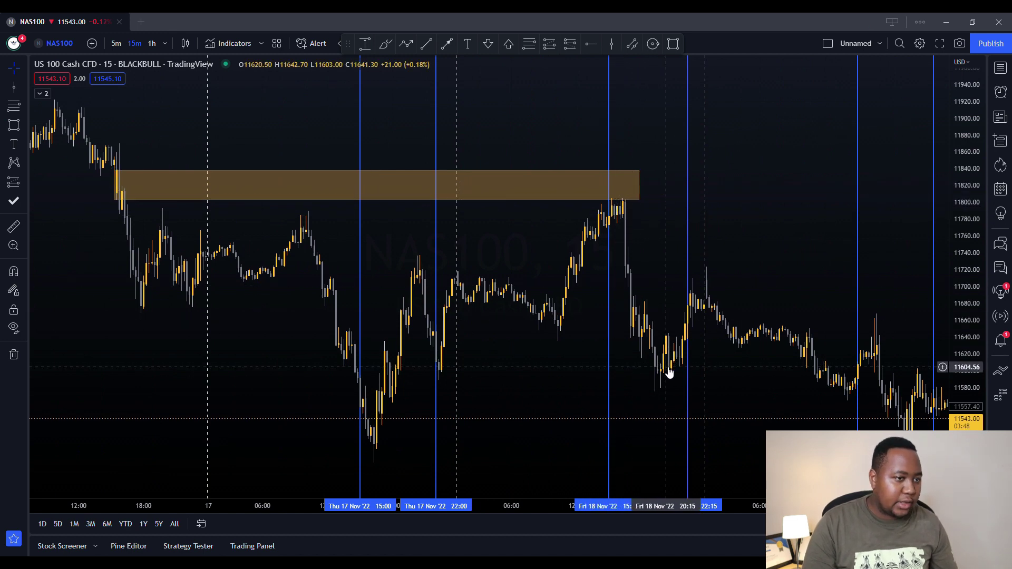
drag(669, 372, 428, 362)
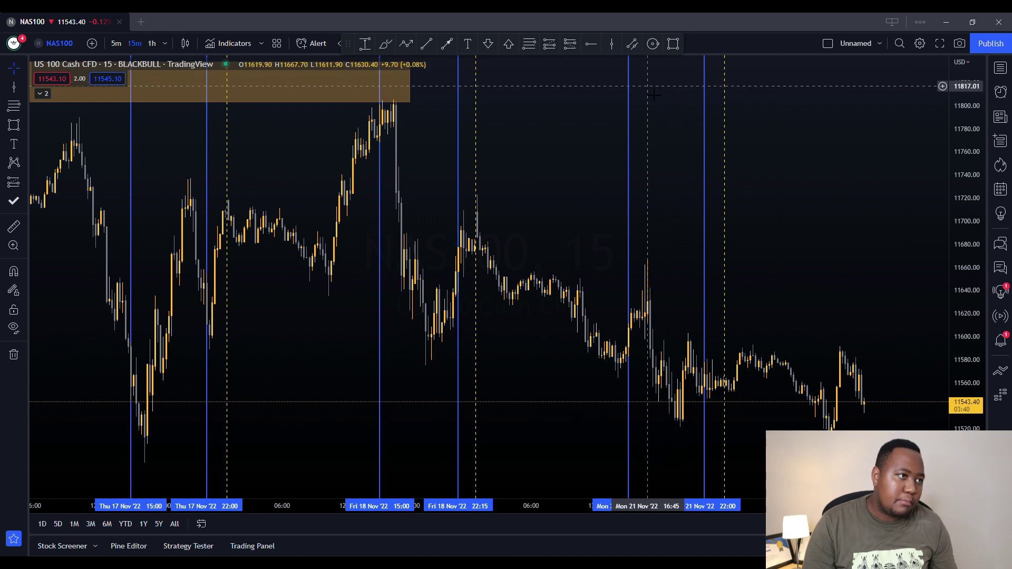
Draw an arrow from the 21 November session high at about 11661 down to the session low around 20:30
click(447, 44)
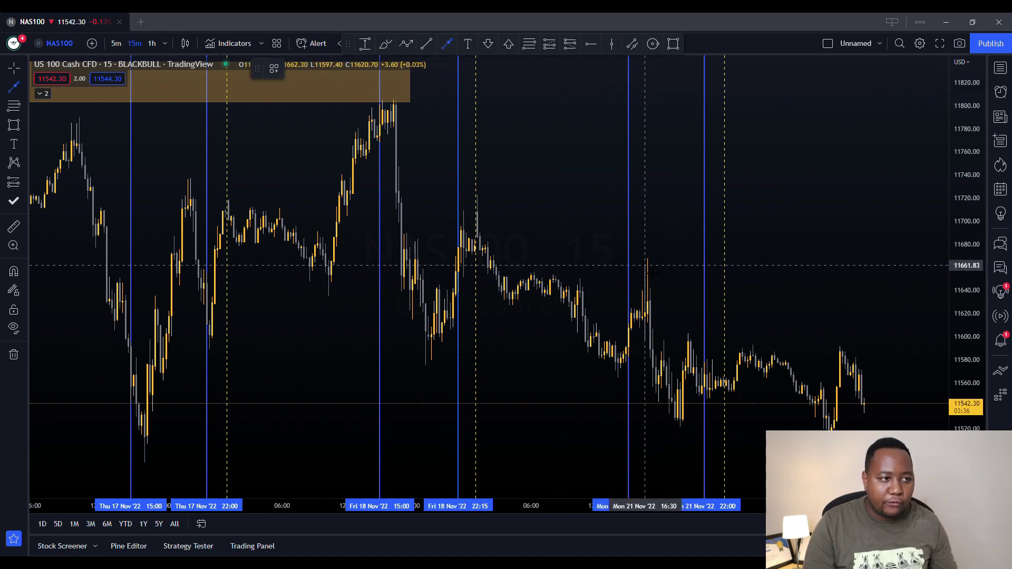
click(647, 266)
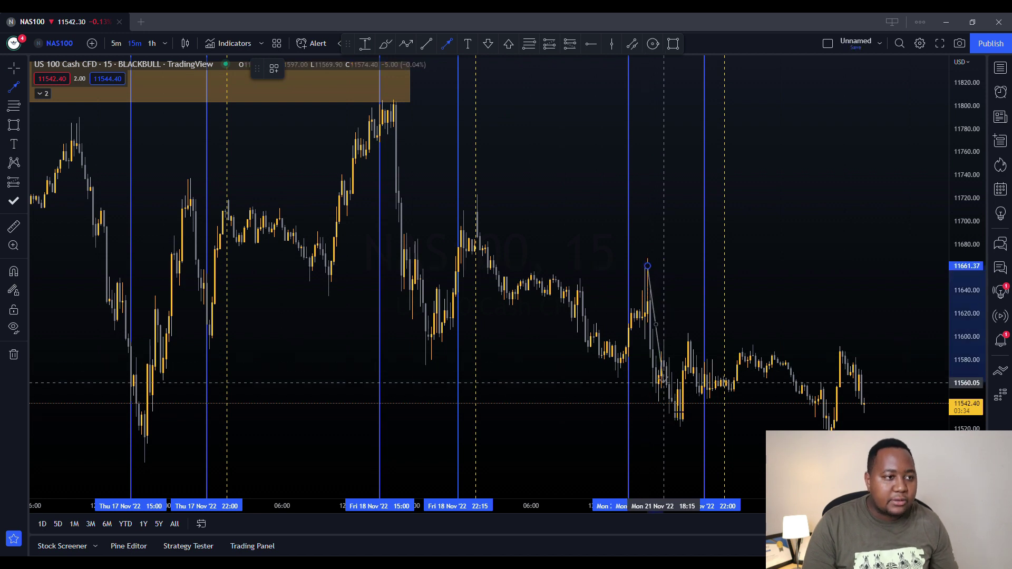
click(688, 420)
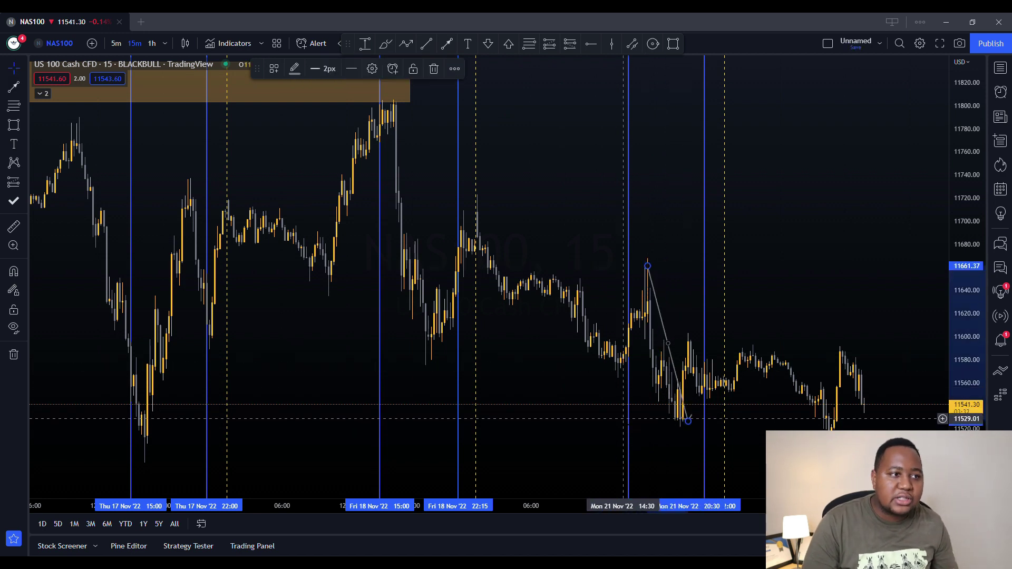
click(651, 251)
Draw a rectangle zone from 21 November 02:00 between about 11668 and 11652, extending just past that day's session high
click(673, 45)
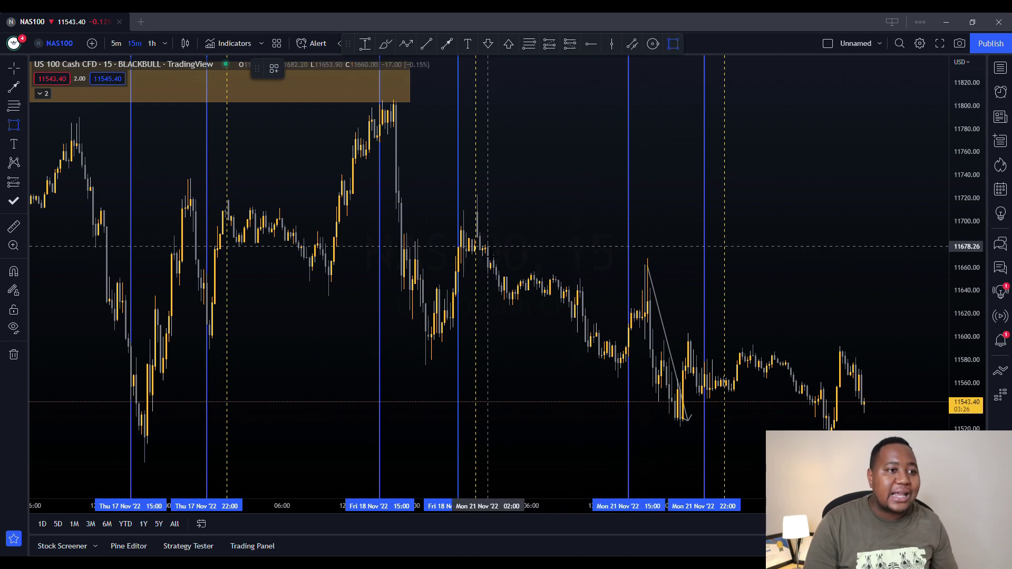
mouse_move(488, 262)
mouse_down()
mouse_move(626, 264)
mouse_move(653, 277)
mouse_up()
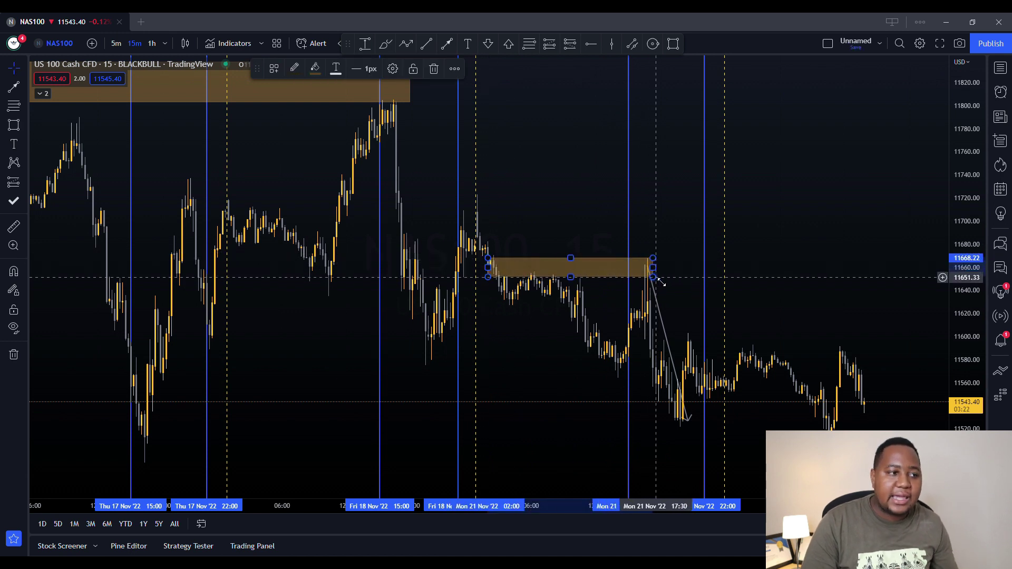
Draw an arrow from the 18 November session high at about 11798 down to about 11587 at 21:00
drag(493, 378, 706, 401)
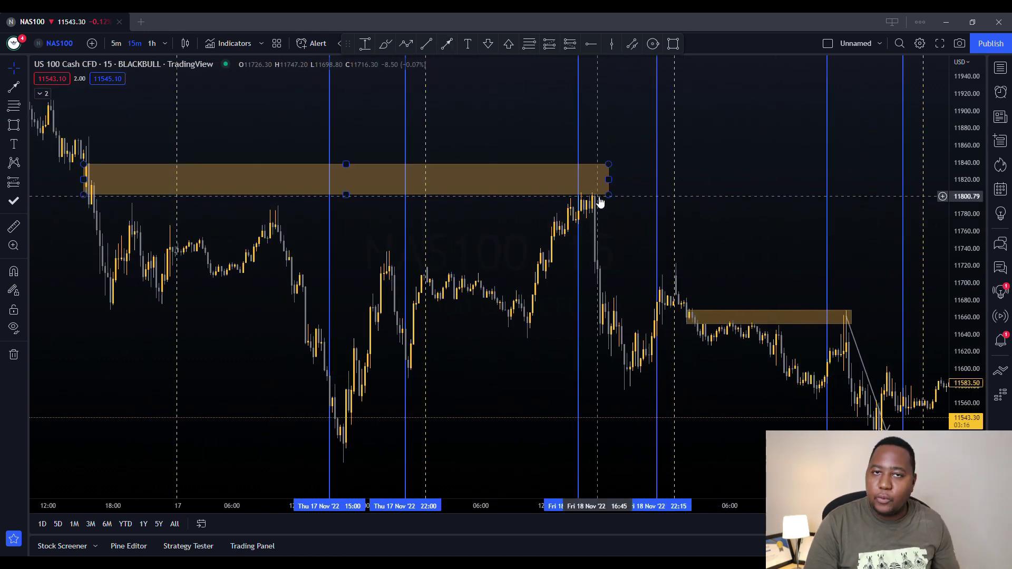
click(446, 44)
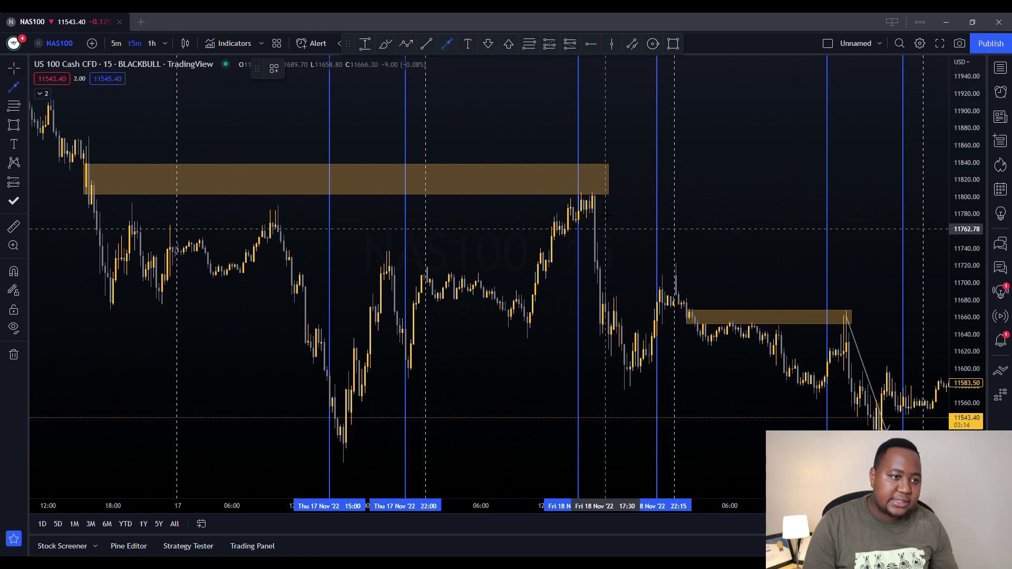
click(594, 199)
click(642, 378)
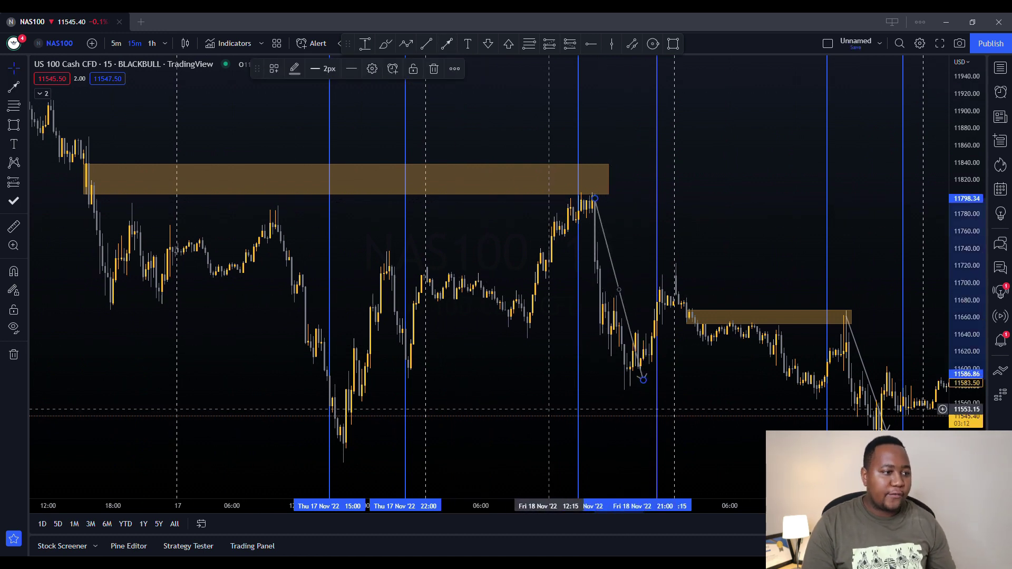
Mark the 16 November trading session with vertical lines at 15:00 and 22:00
drag(515, 372, 600, 381)
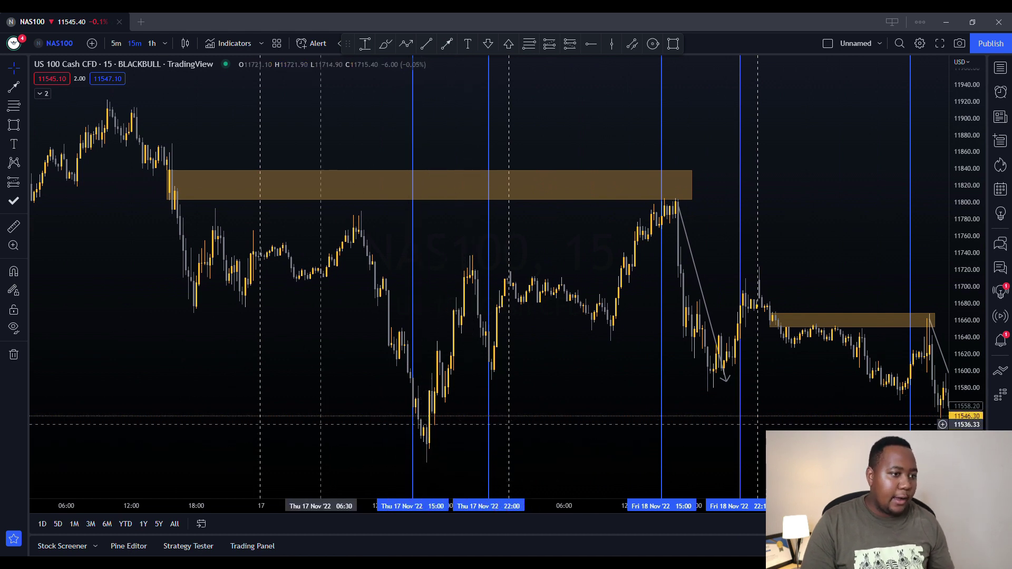
drag(405, 413, 546, 403)
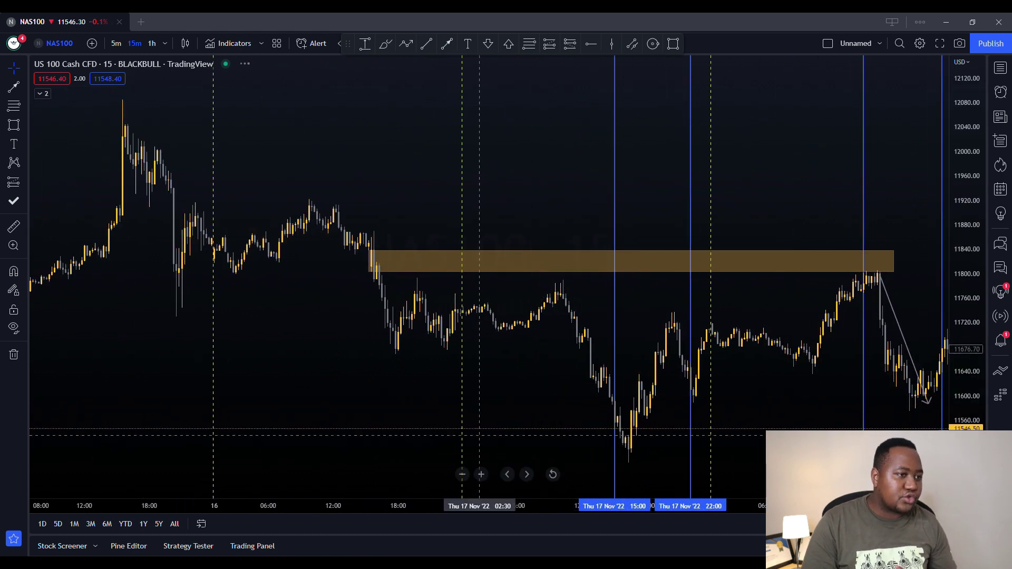
drag(210, 432, 443, 393)
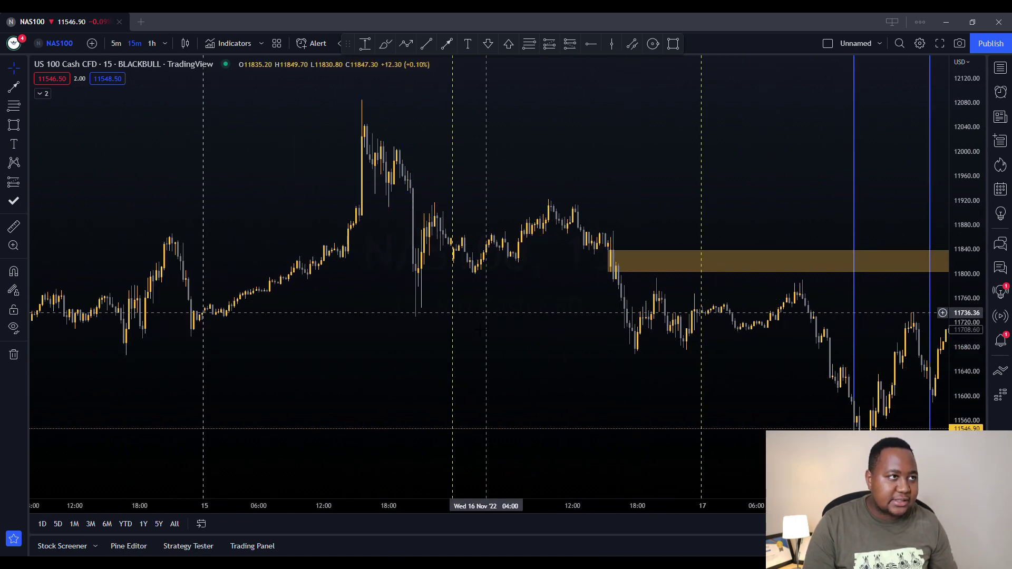
click(612, 45)
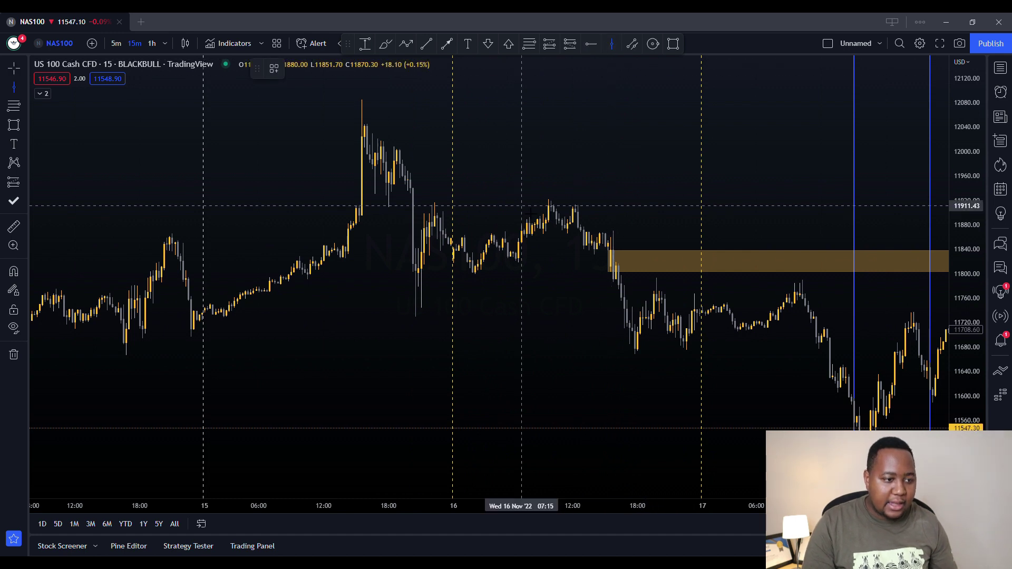
click(606, 224)
drag(558, 264, 542, 264)
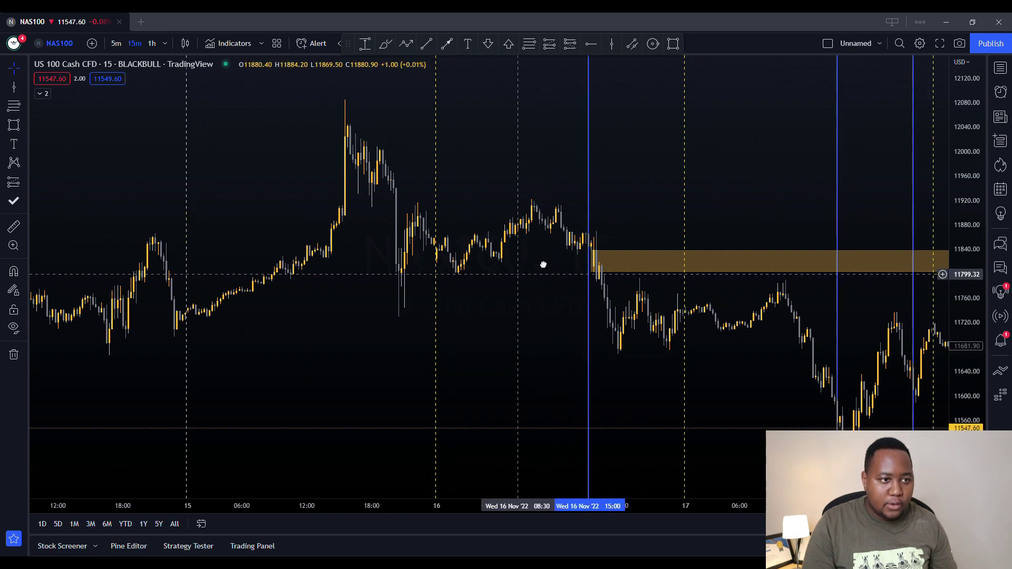
click(608, 46)
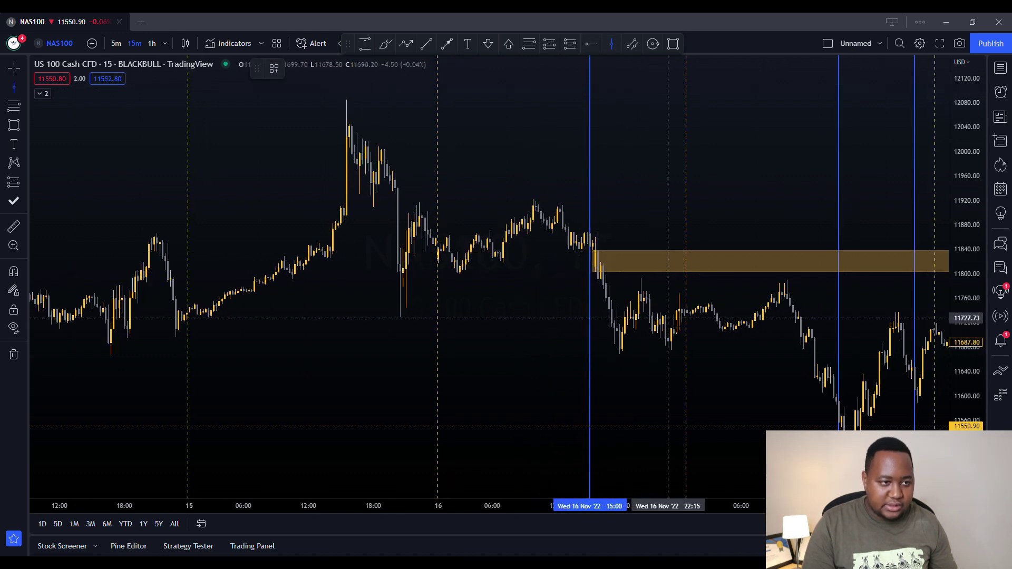
click(667, 323)
Draw a small rectangle zone over the consolidation just before 16 November 15:00, extending slightly past that session line
drag(598, 372, 563, 249)
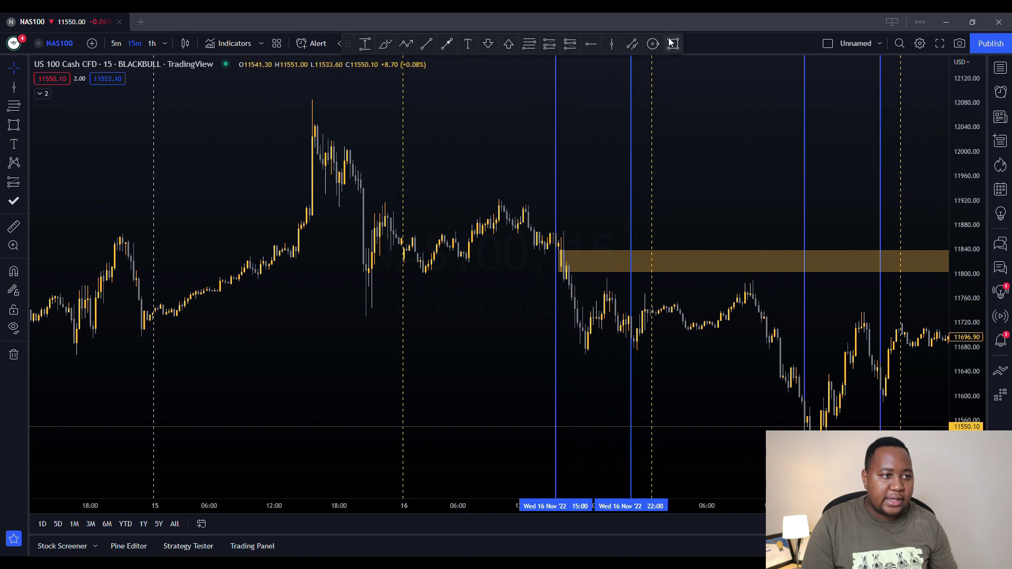
mouse_move(534, 230)
mouse_down()
mouse_move(582, 245)
mouse_move(570, 238)
mouse_up()
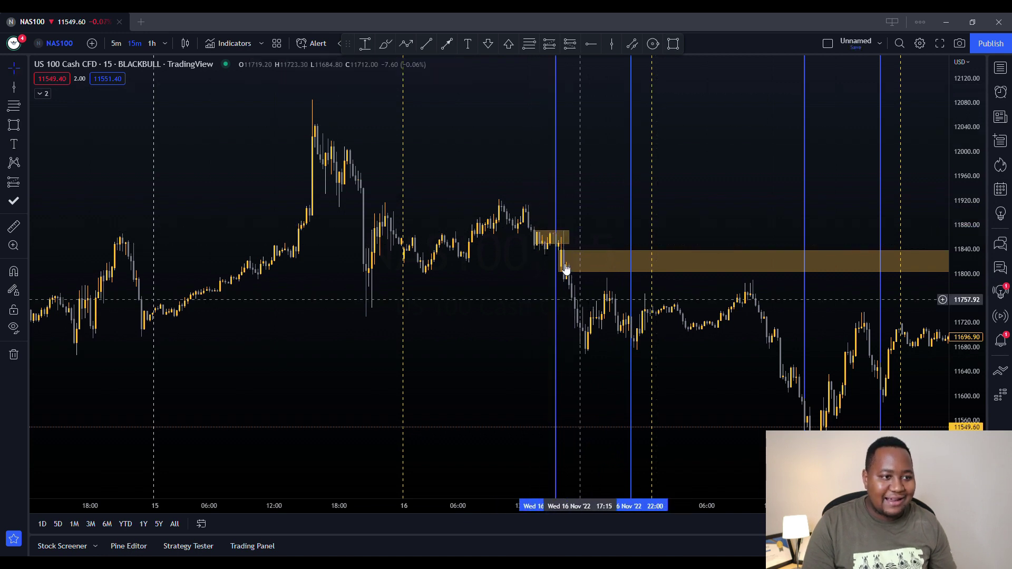
click(580, 275)
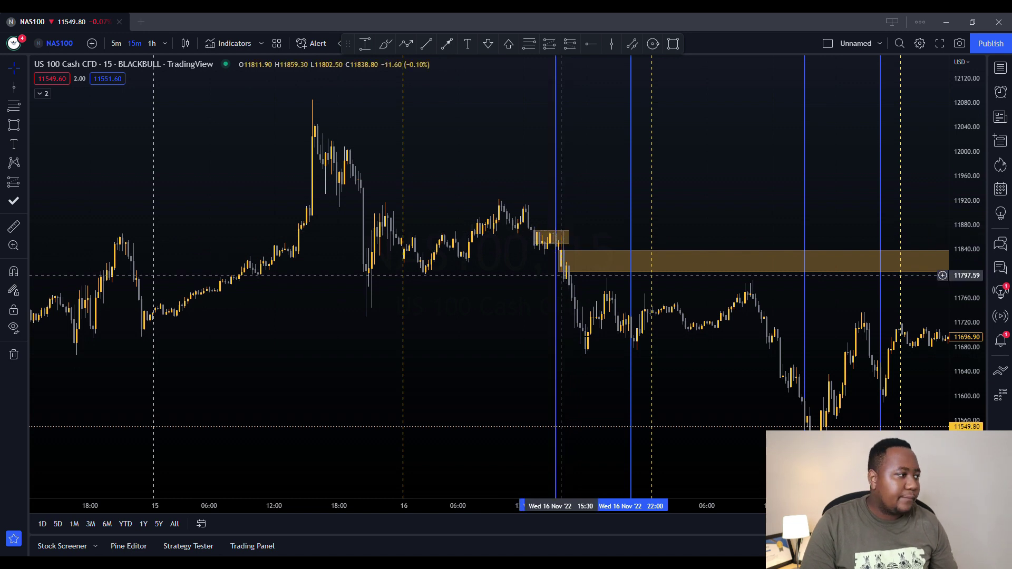
Measure price distance downward from about 11859 at 16 November 15:45, inside the small rectangle zone
click(14, 227)
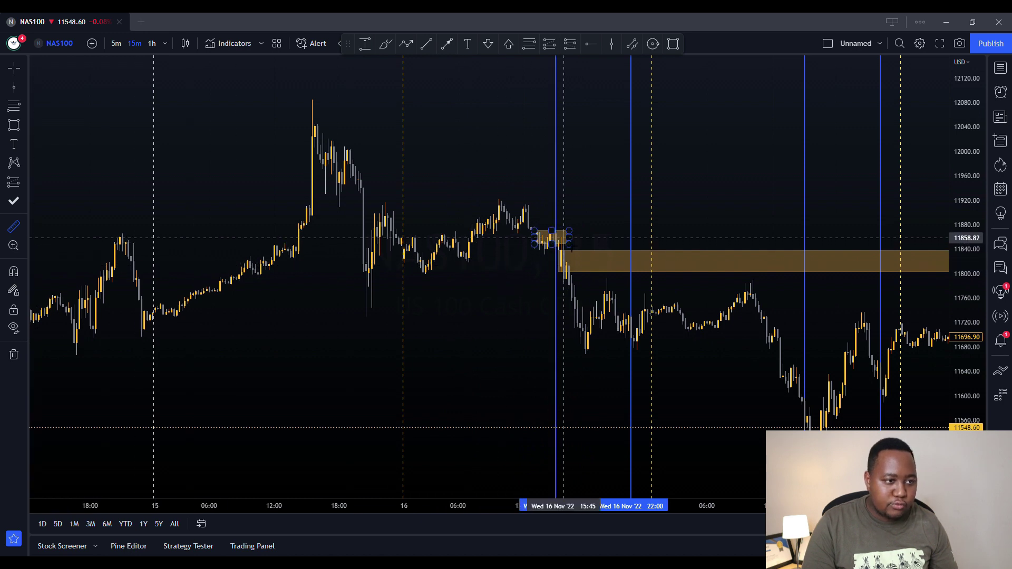
click(564, 238)
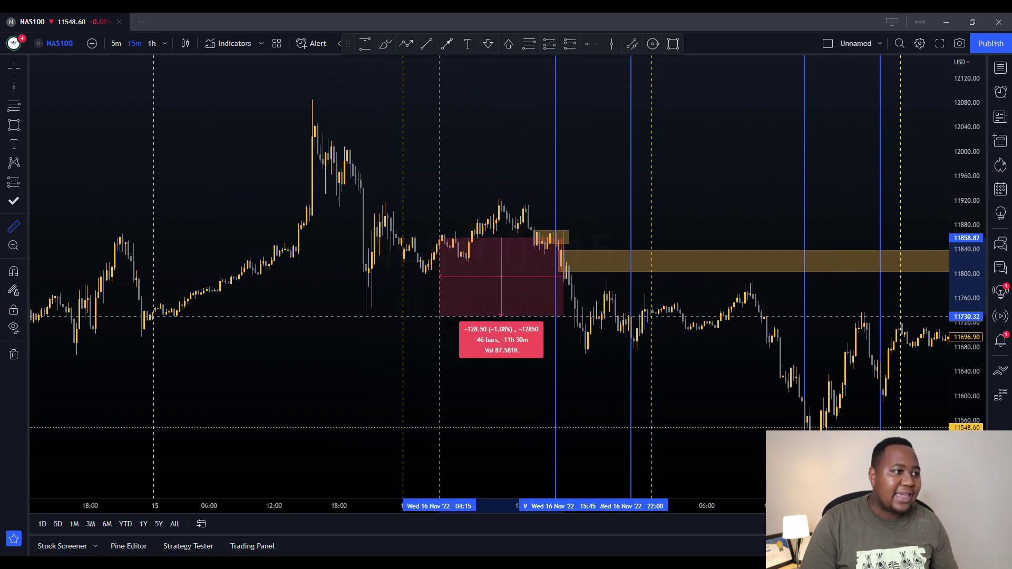
key(Escape)
Mark the 15 November trading session with vertical lines at 15:00 and 22:15
drag(447, 323, 497, 323)
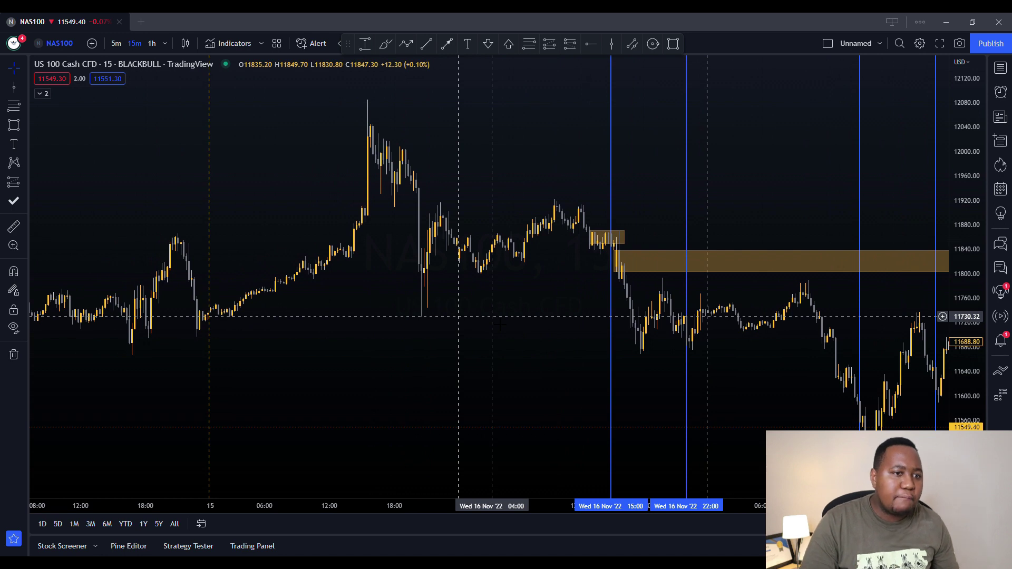
drag(353, 334, 471, 199)
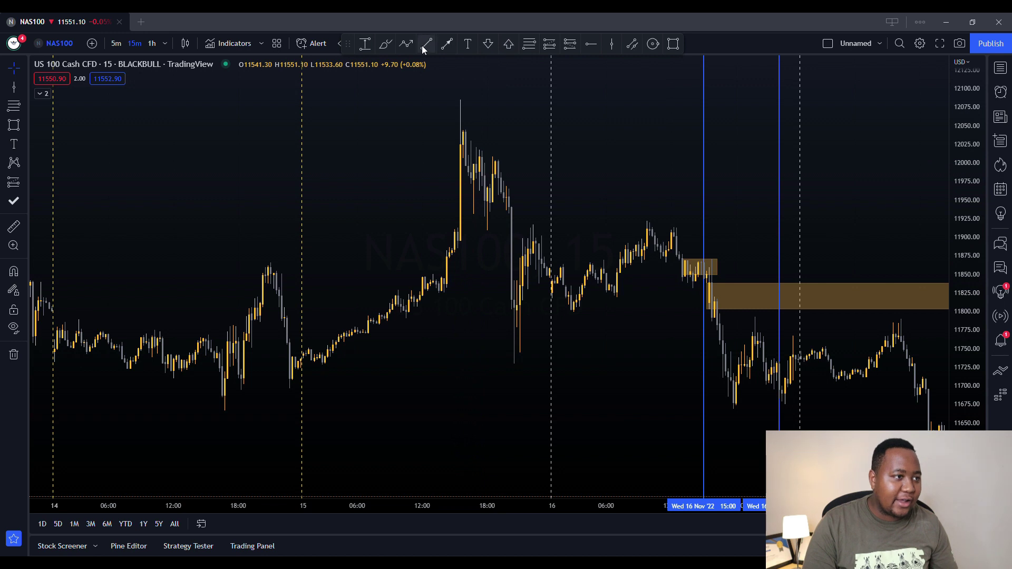
click(612, 43)
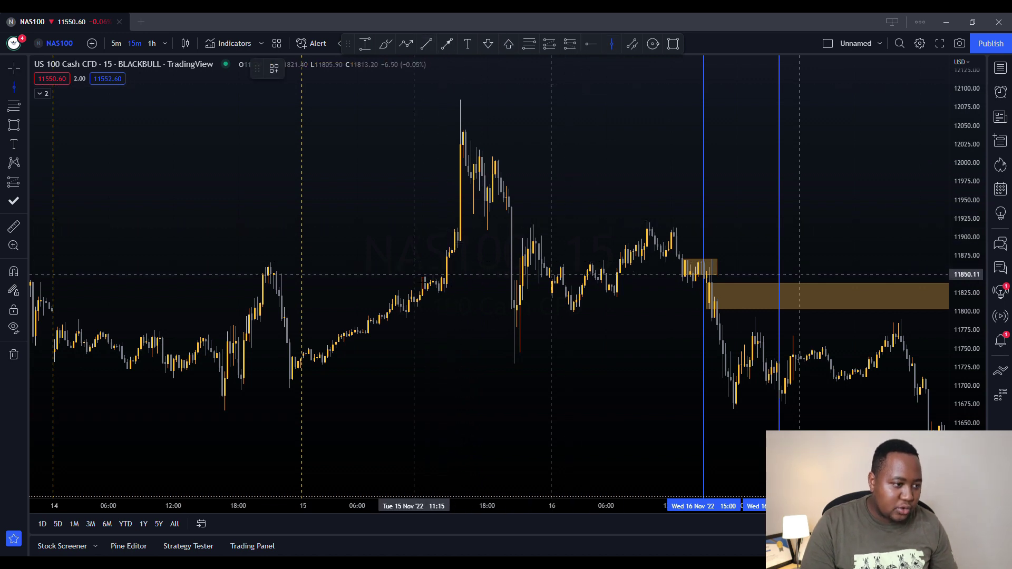
click(454, 277)
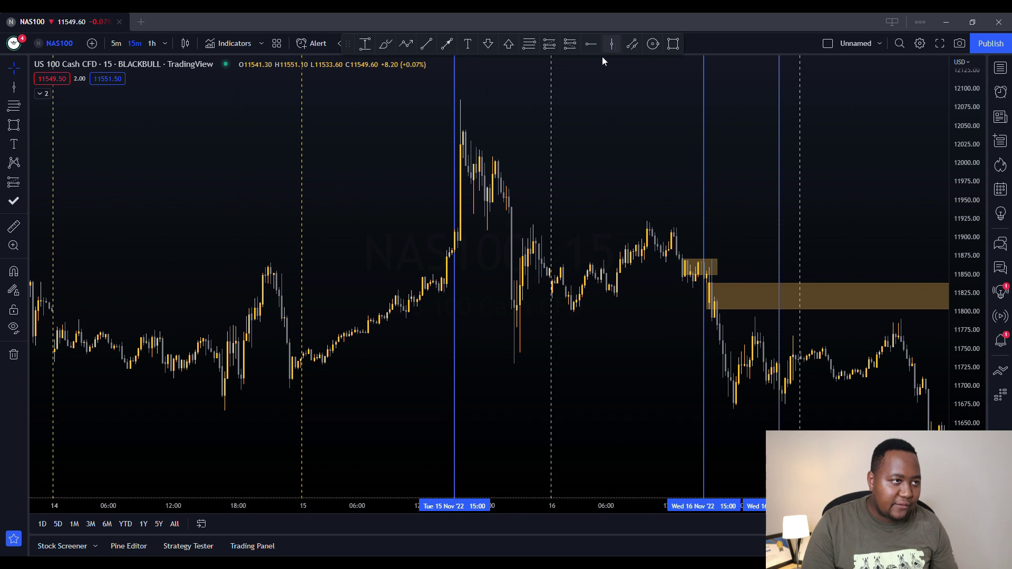
click(612, 44)
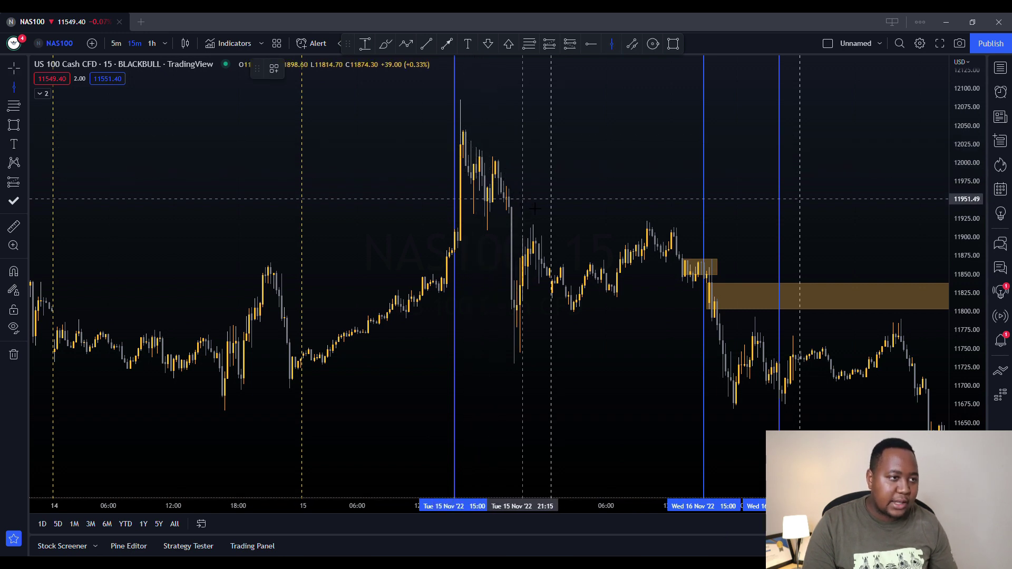
click(534, 247)
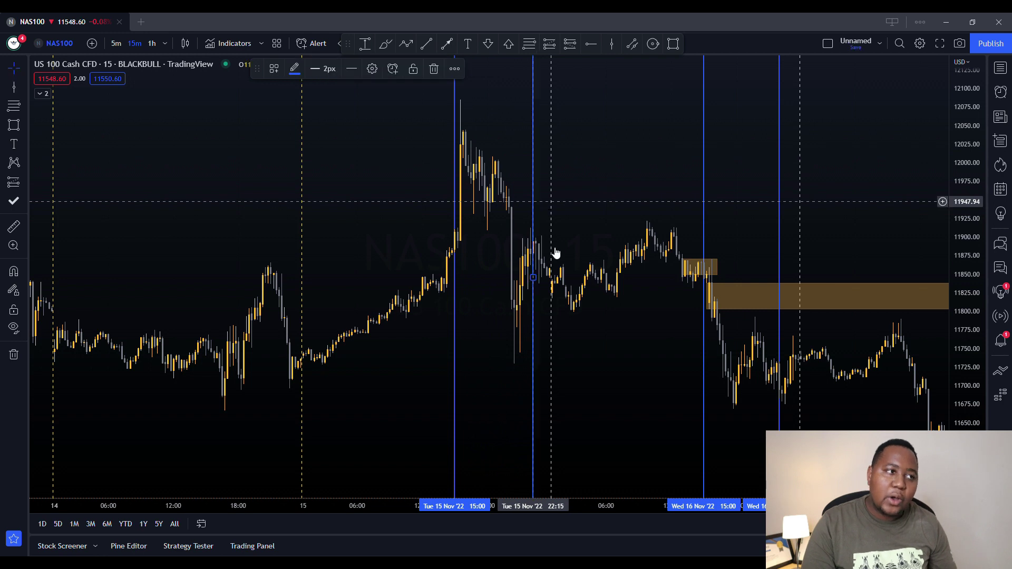
drag(618, 361, 595, 360)
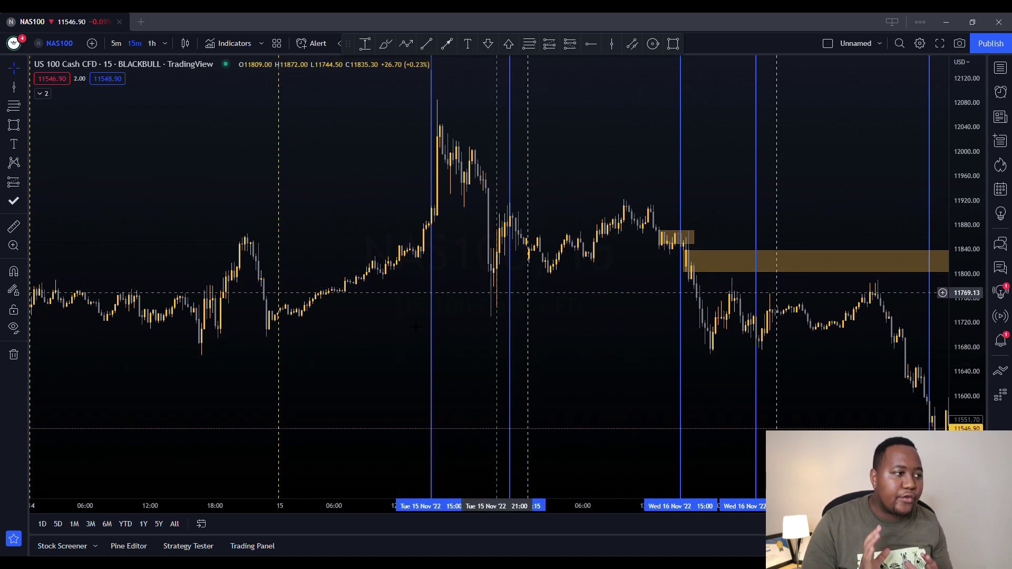
drag(405, 334, 561, 332)
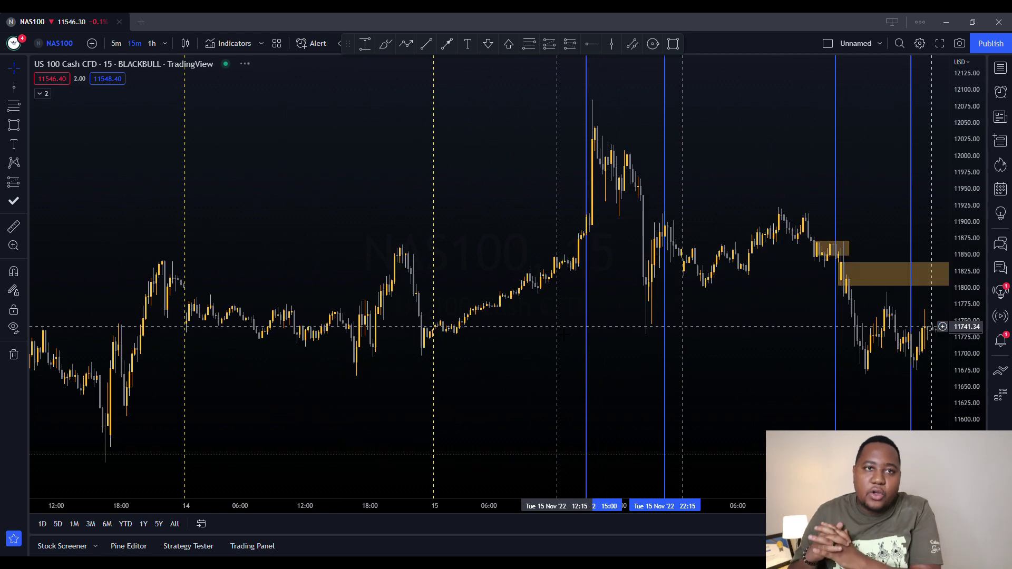